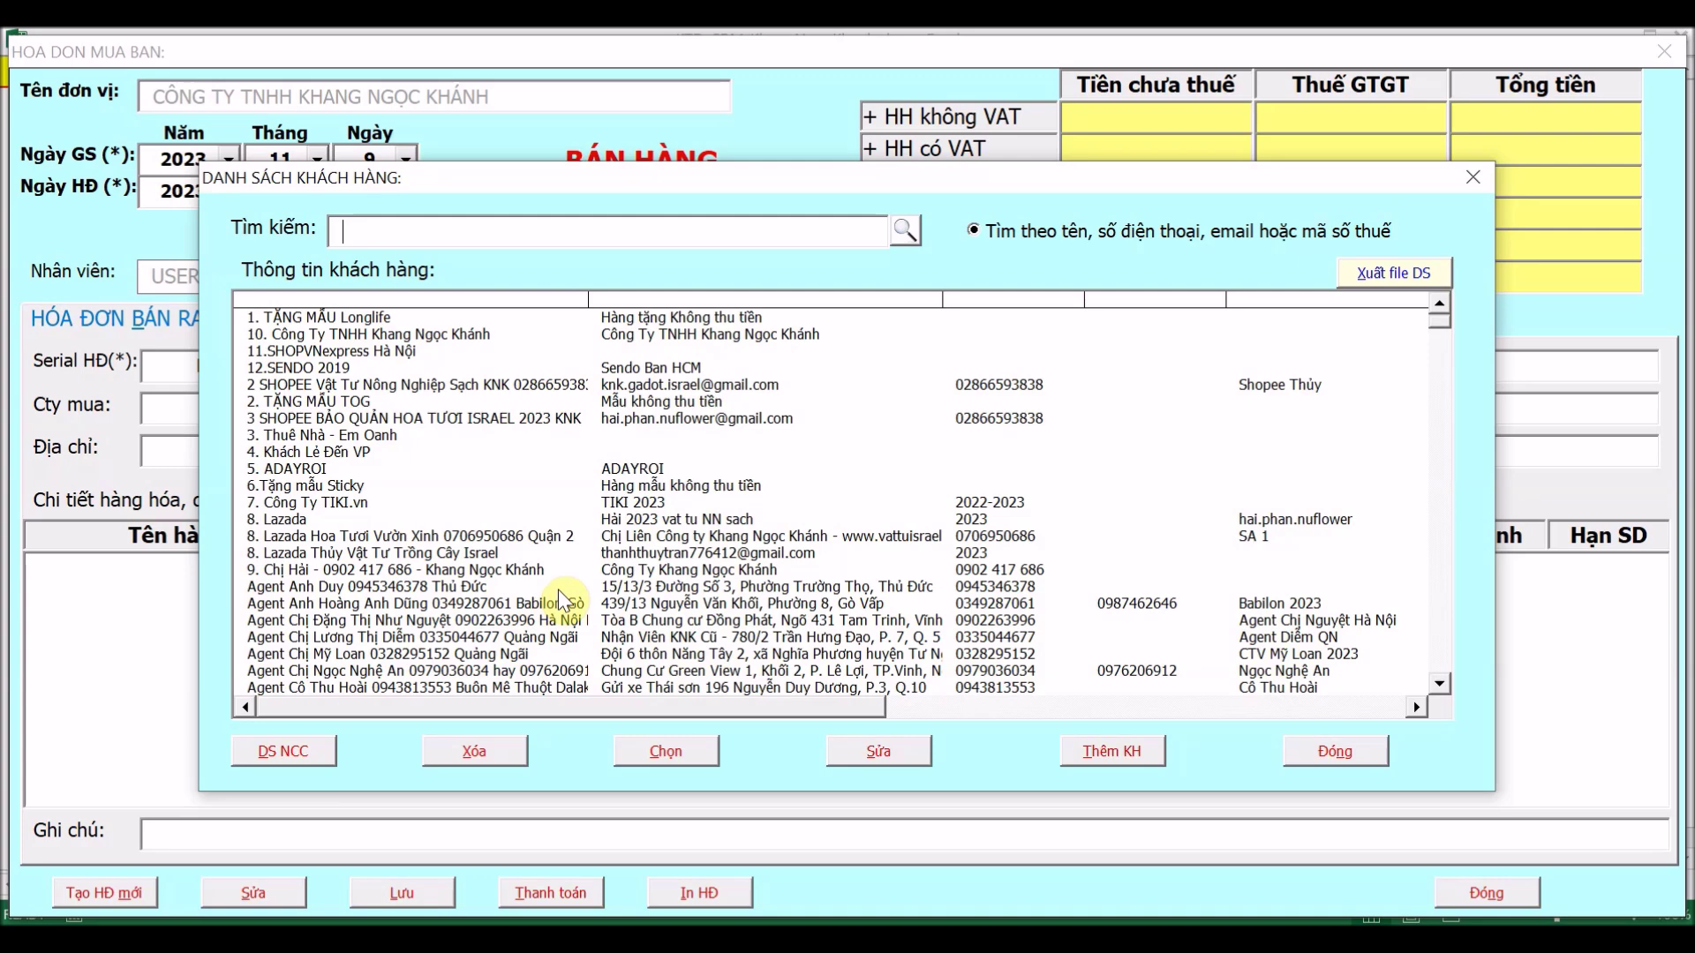
Choose the Babilon Gò Vấp agent as the invoice's buyer and add 10 units of 100gr Bột Kích Rễ Hormoril T6 with Fungicide
click(560, 603)
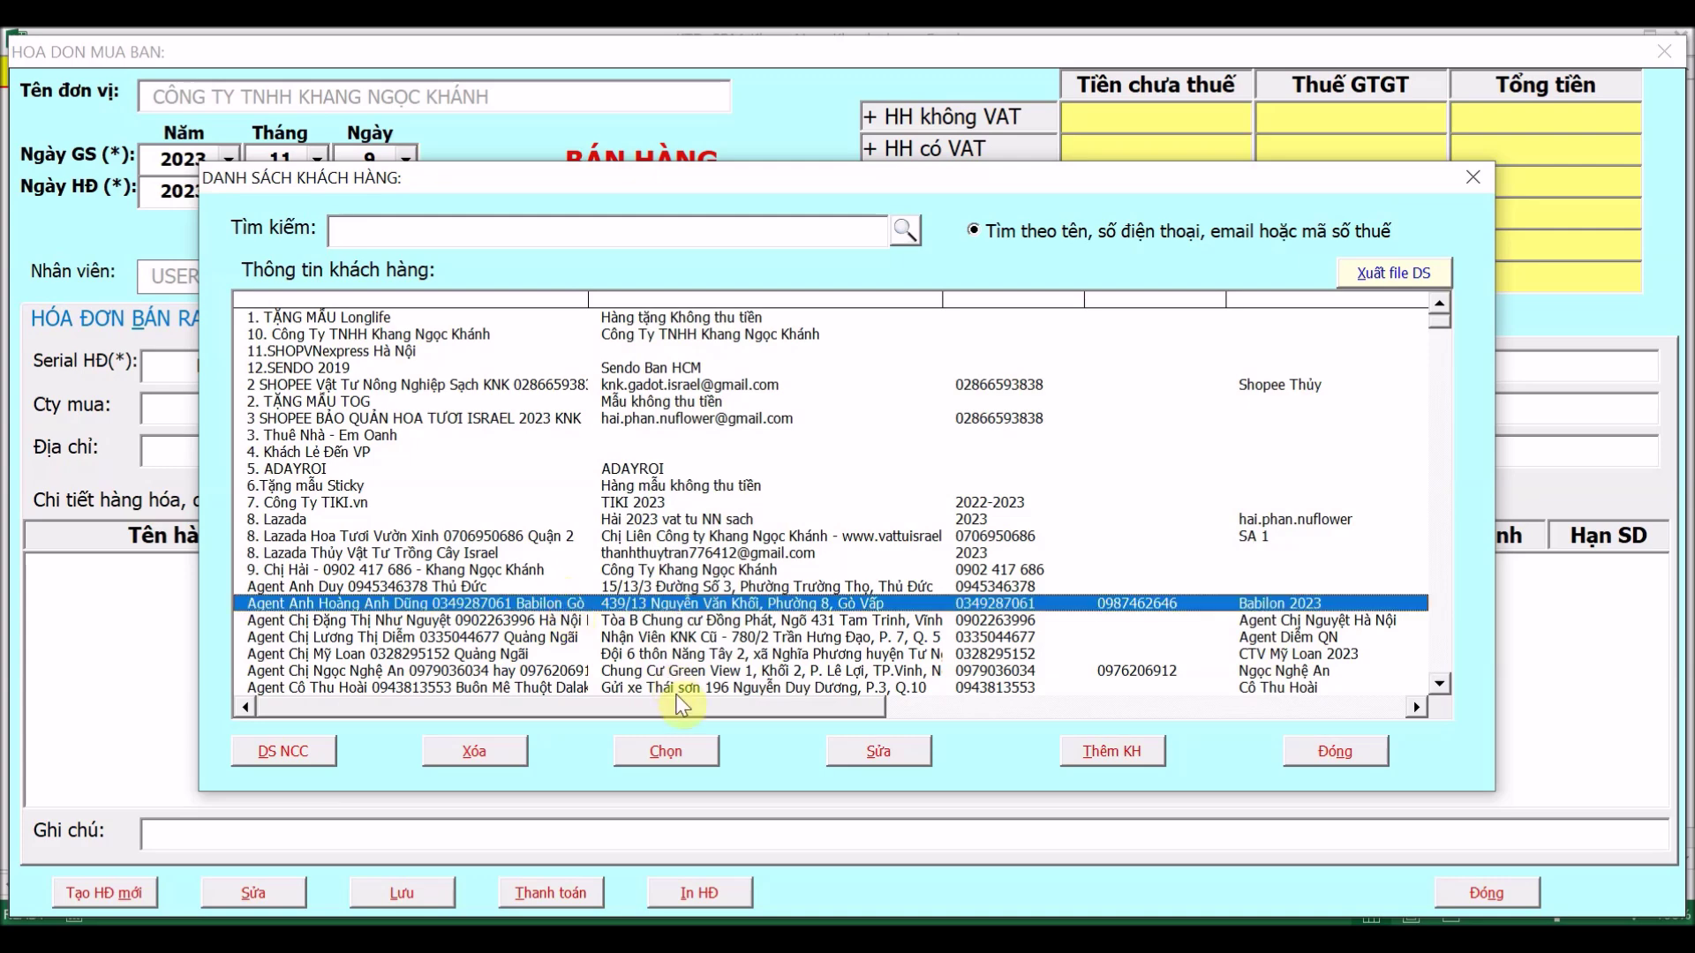
click(689, 754)
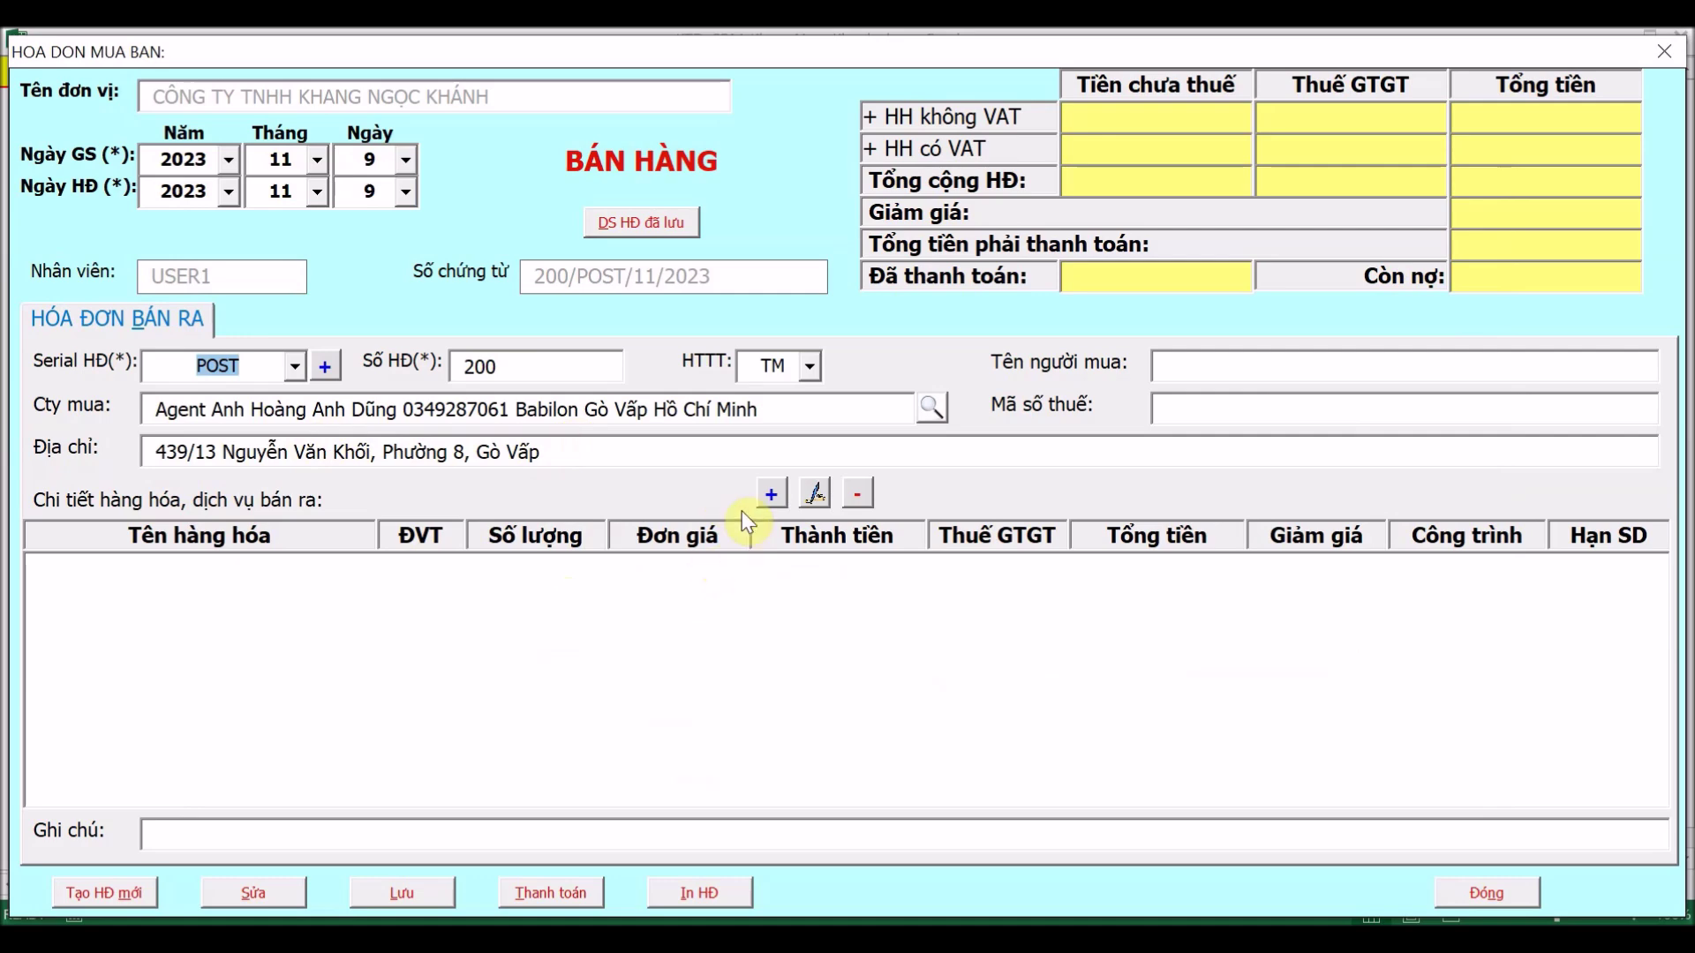
click(770, 496)
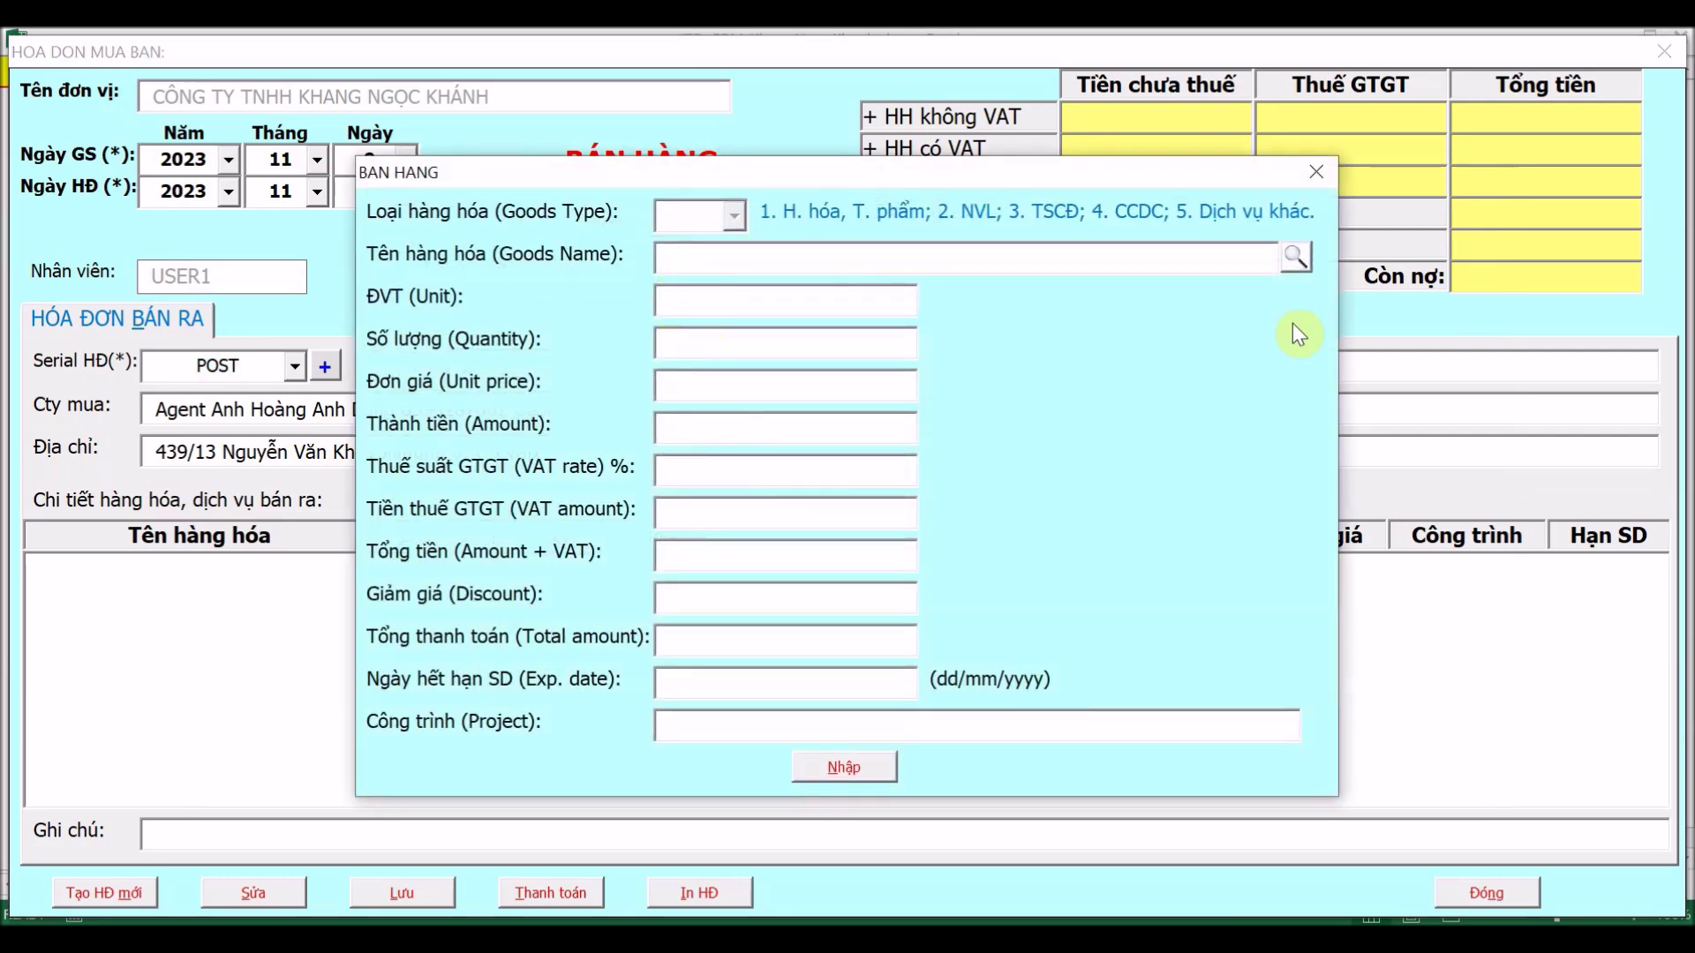
click(1303, 262)
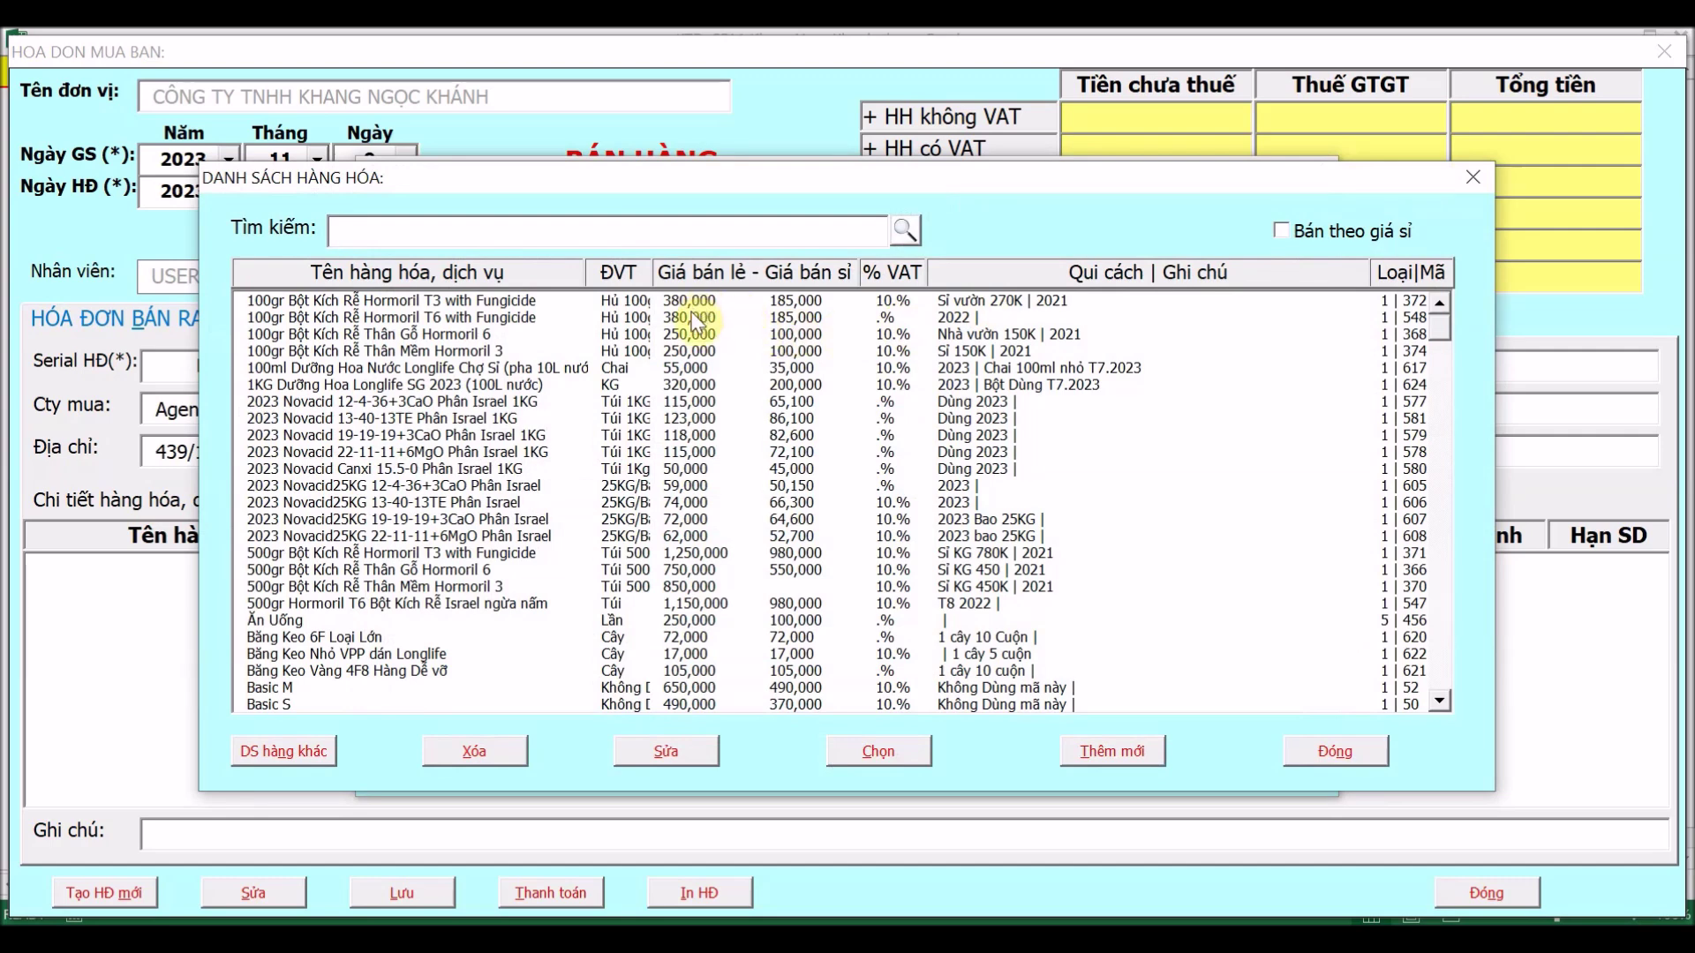
click(697, 320)
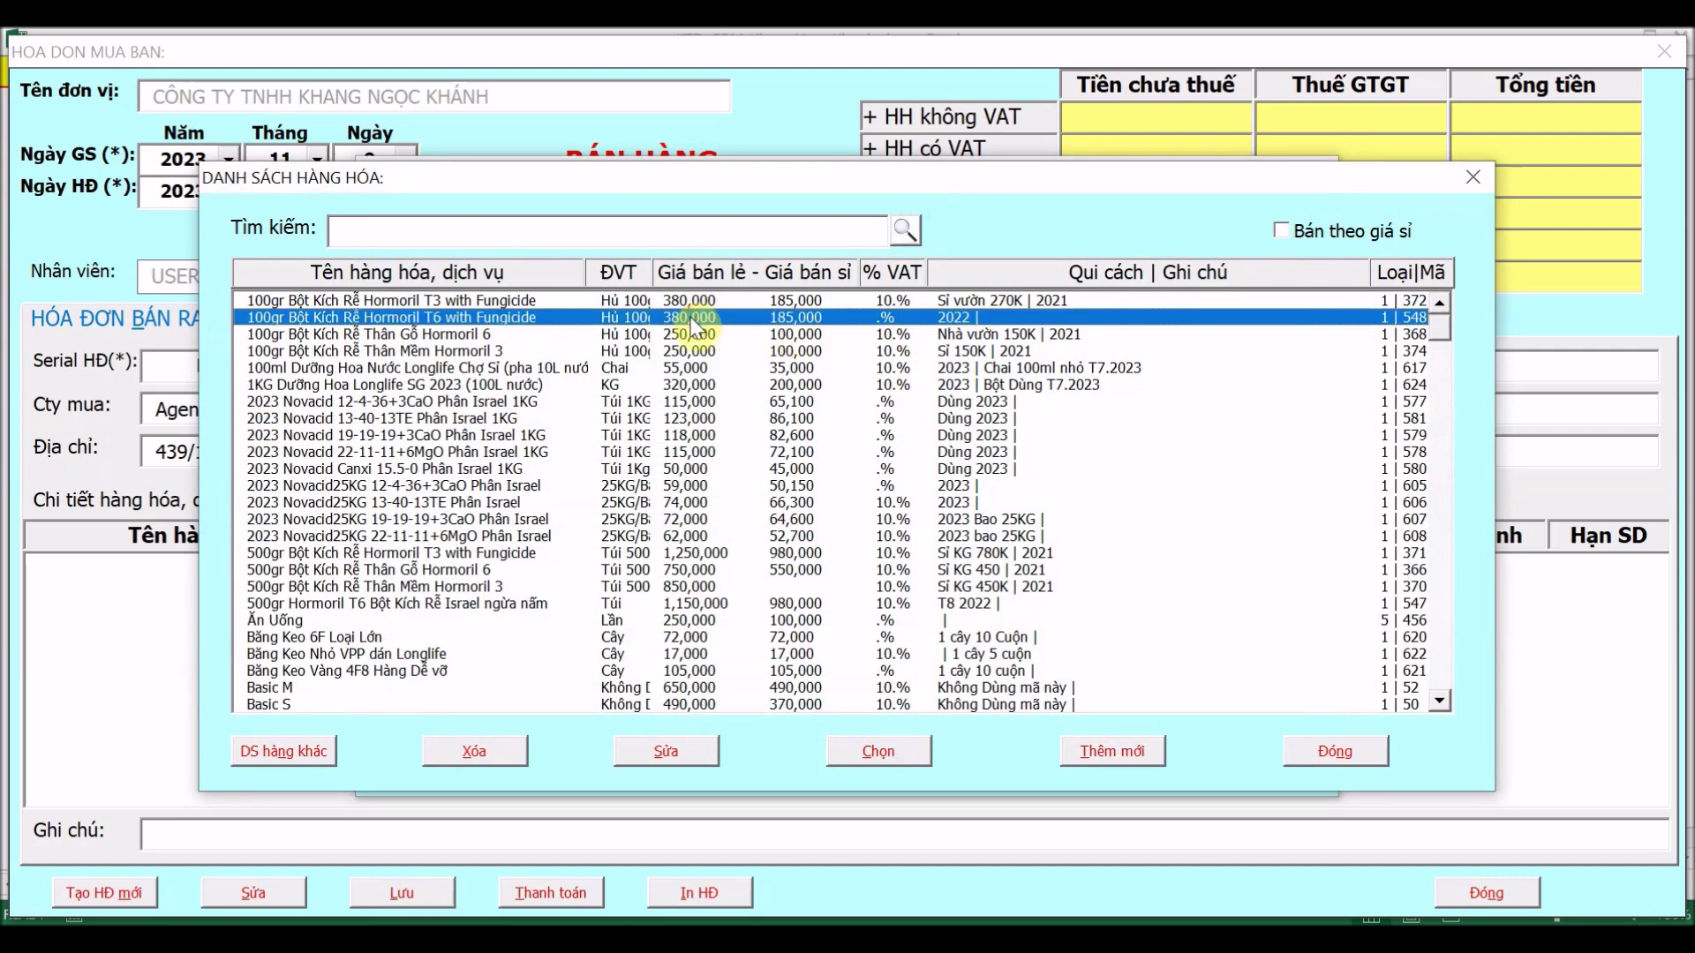
click(918, 761)
click(823, 350)
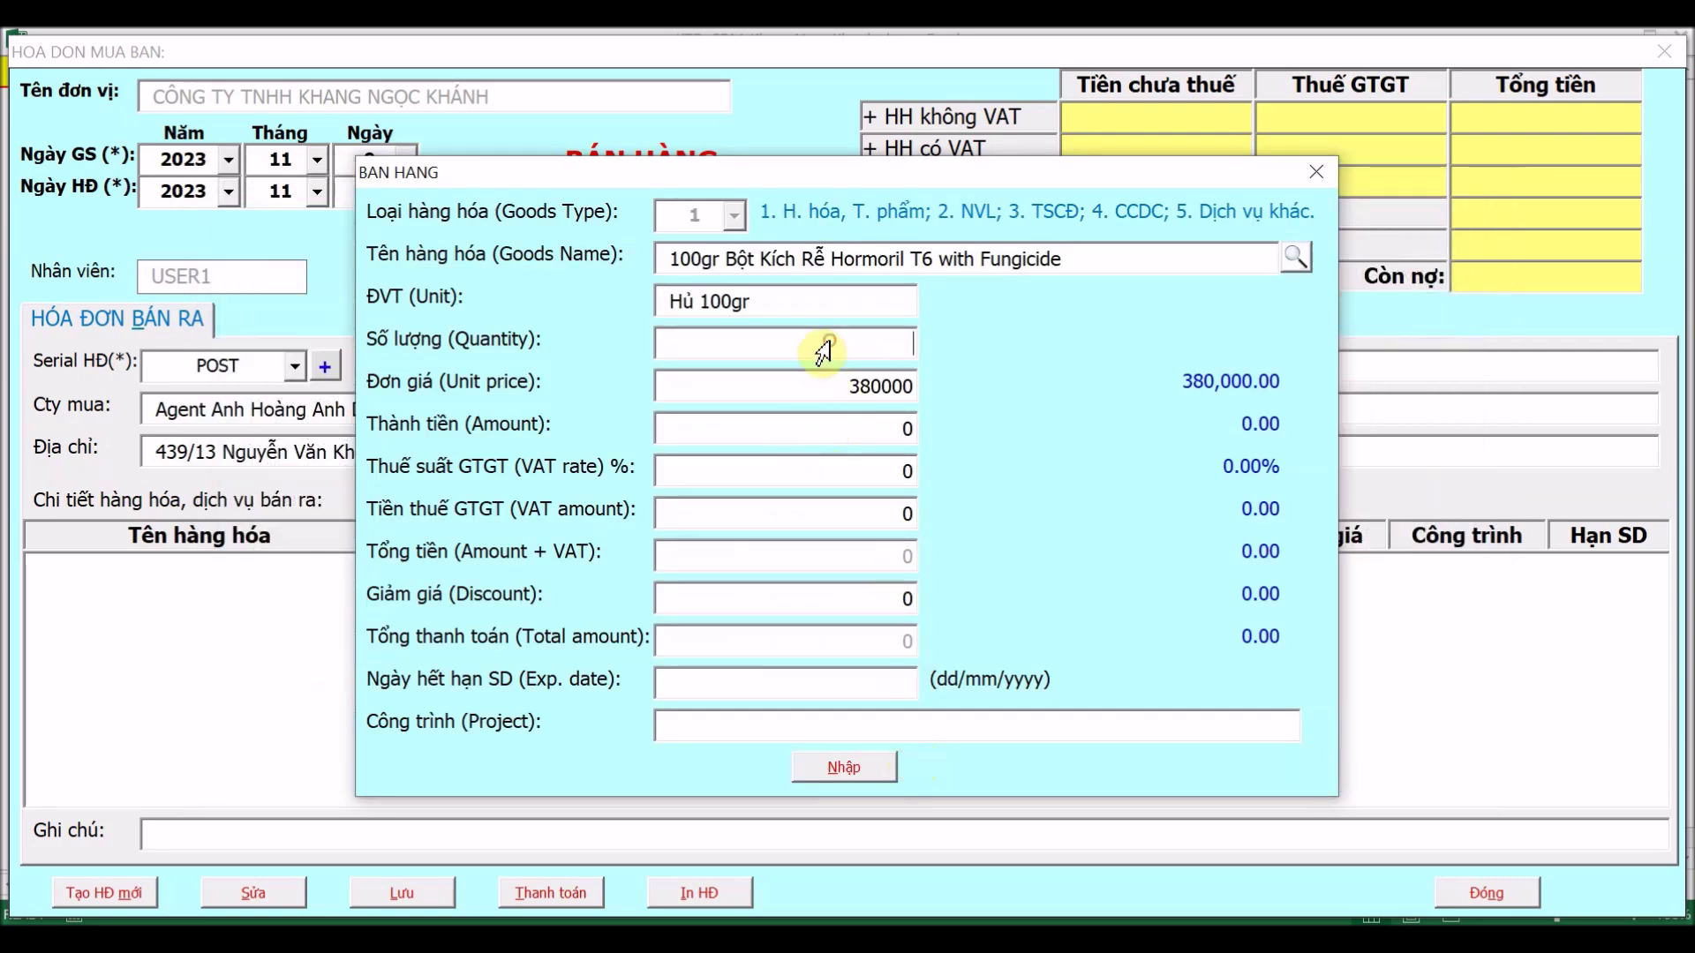
text(10)
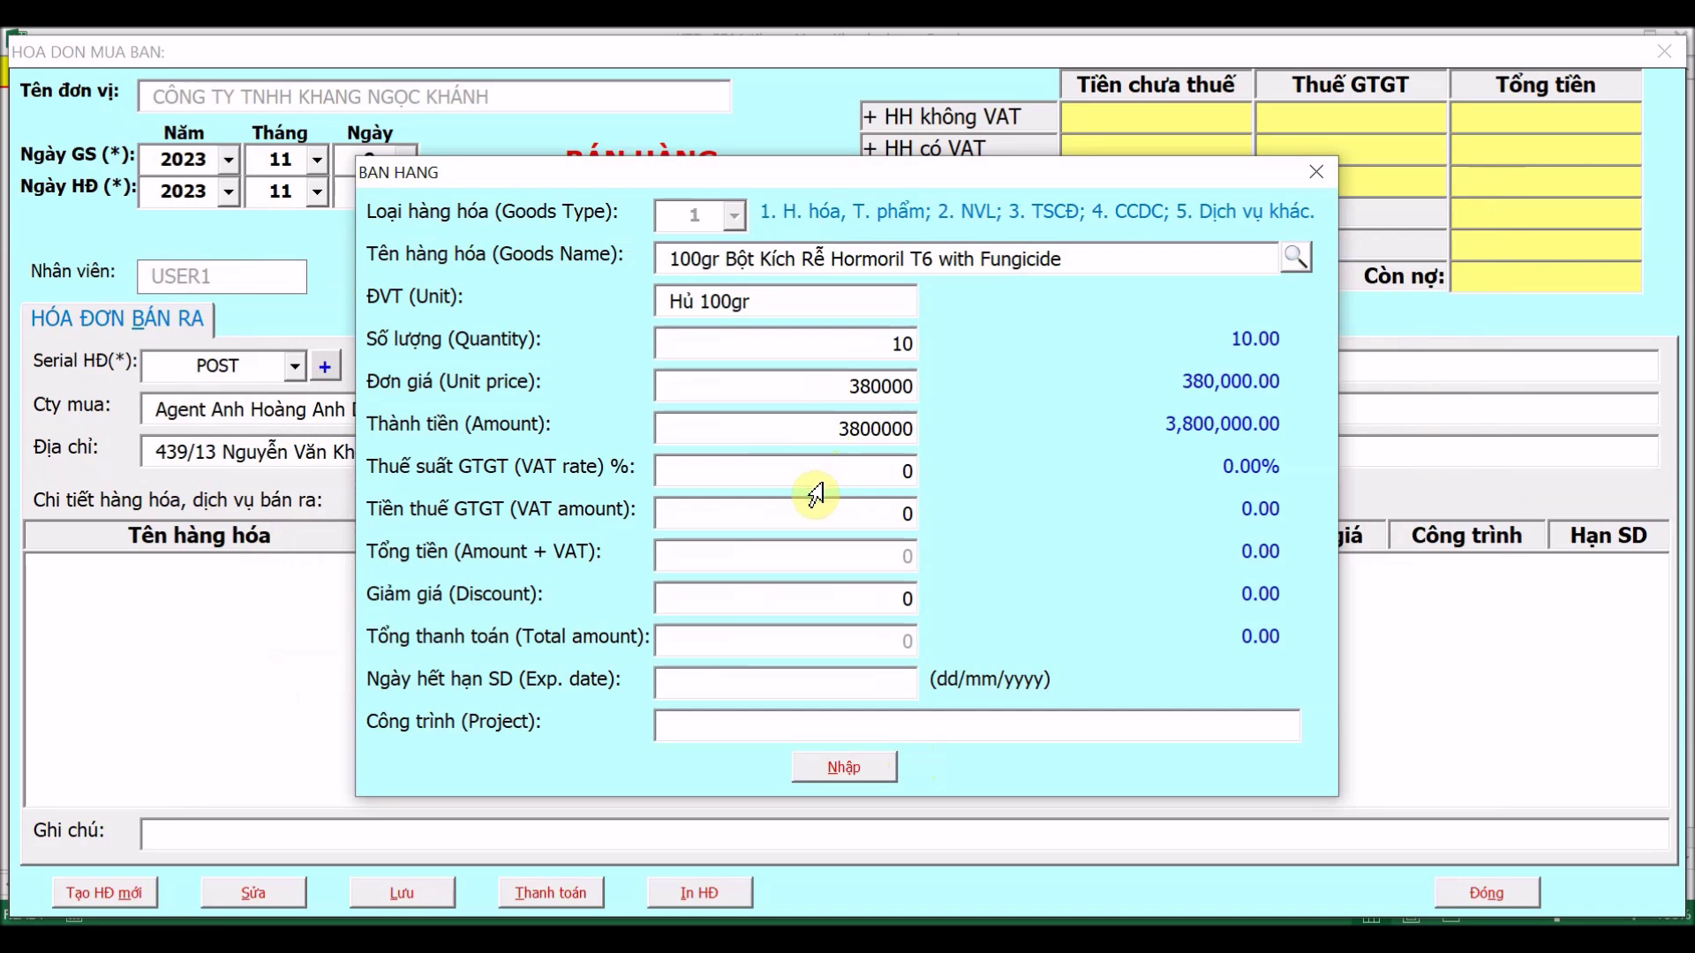
click(848, 768)
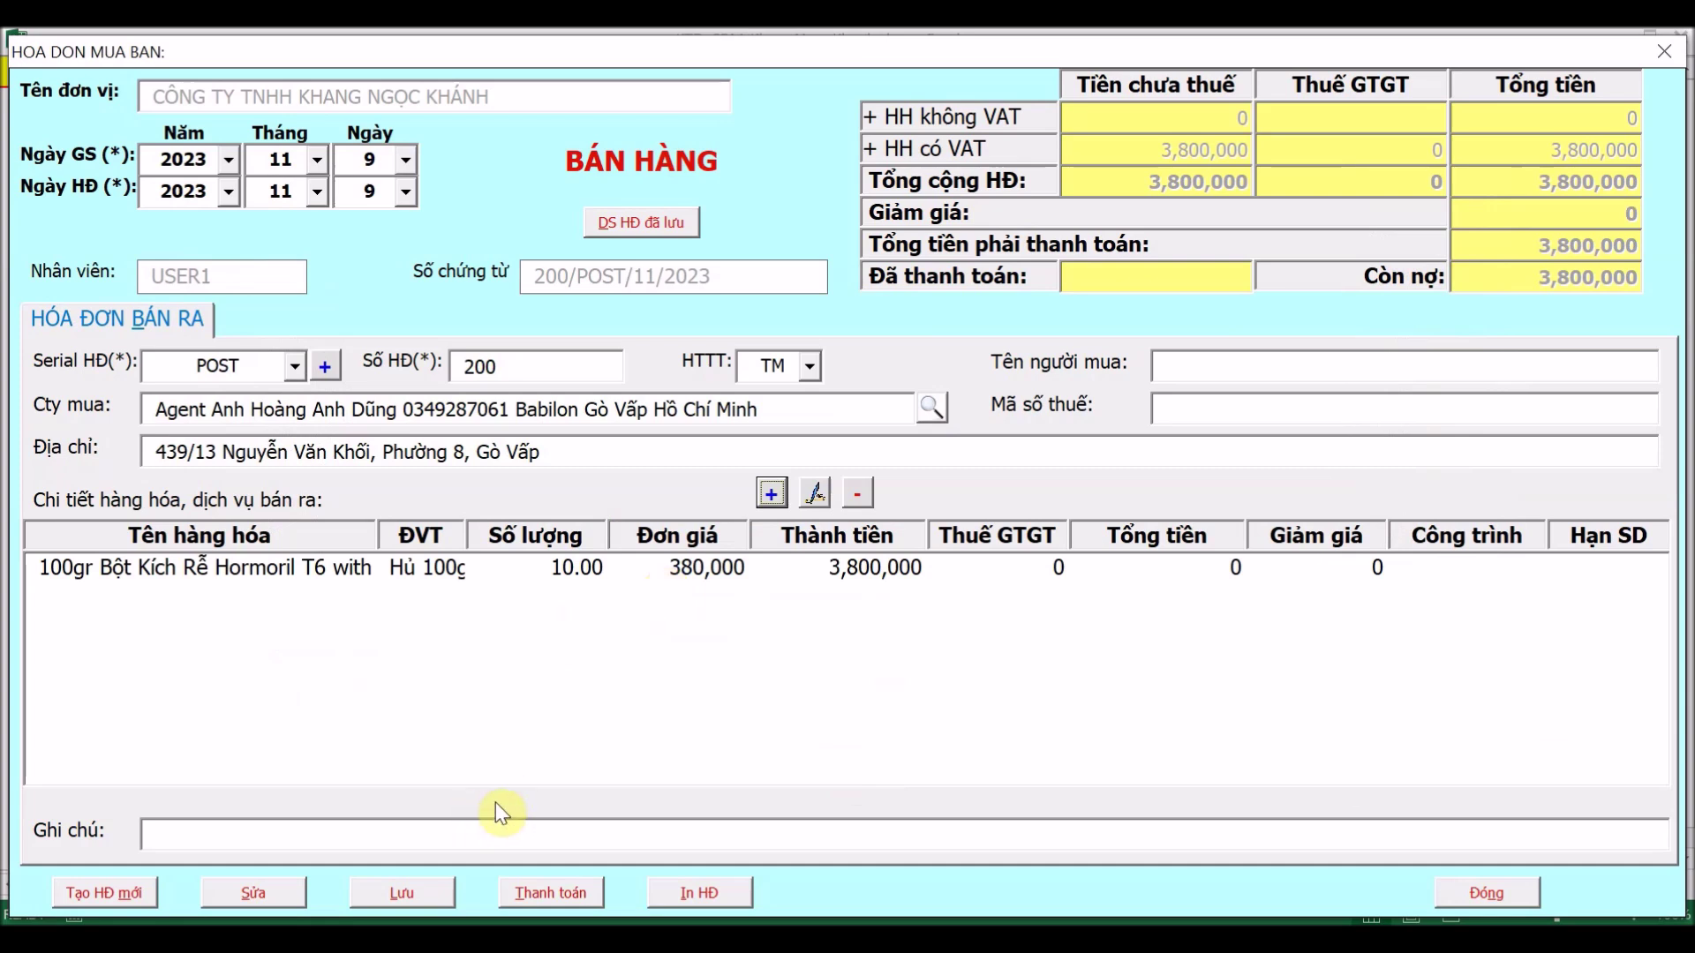
Enter the invoice note "Khách mua qua Lazada" and save the sales invoice
click(448, 836)
text(Khách mua qua Lazada)
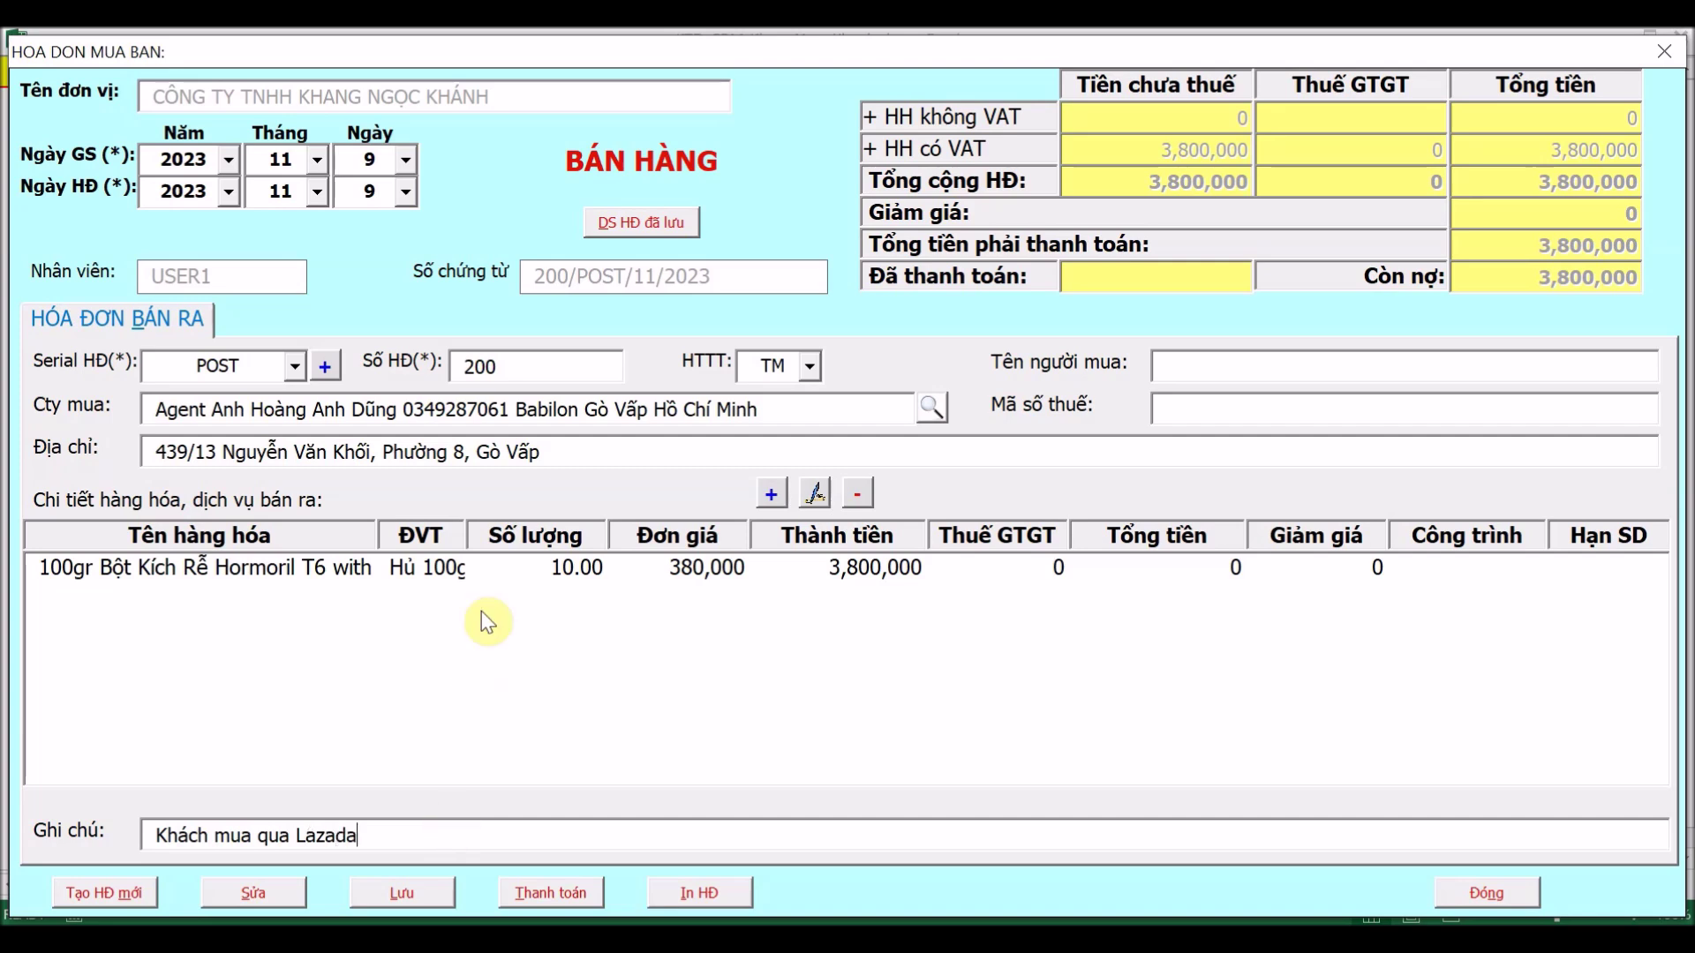
click(398, 897)
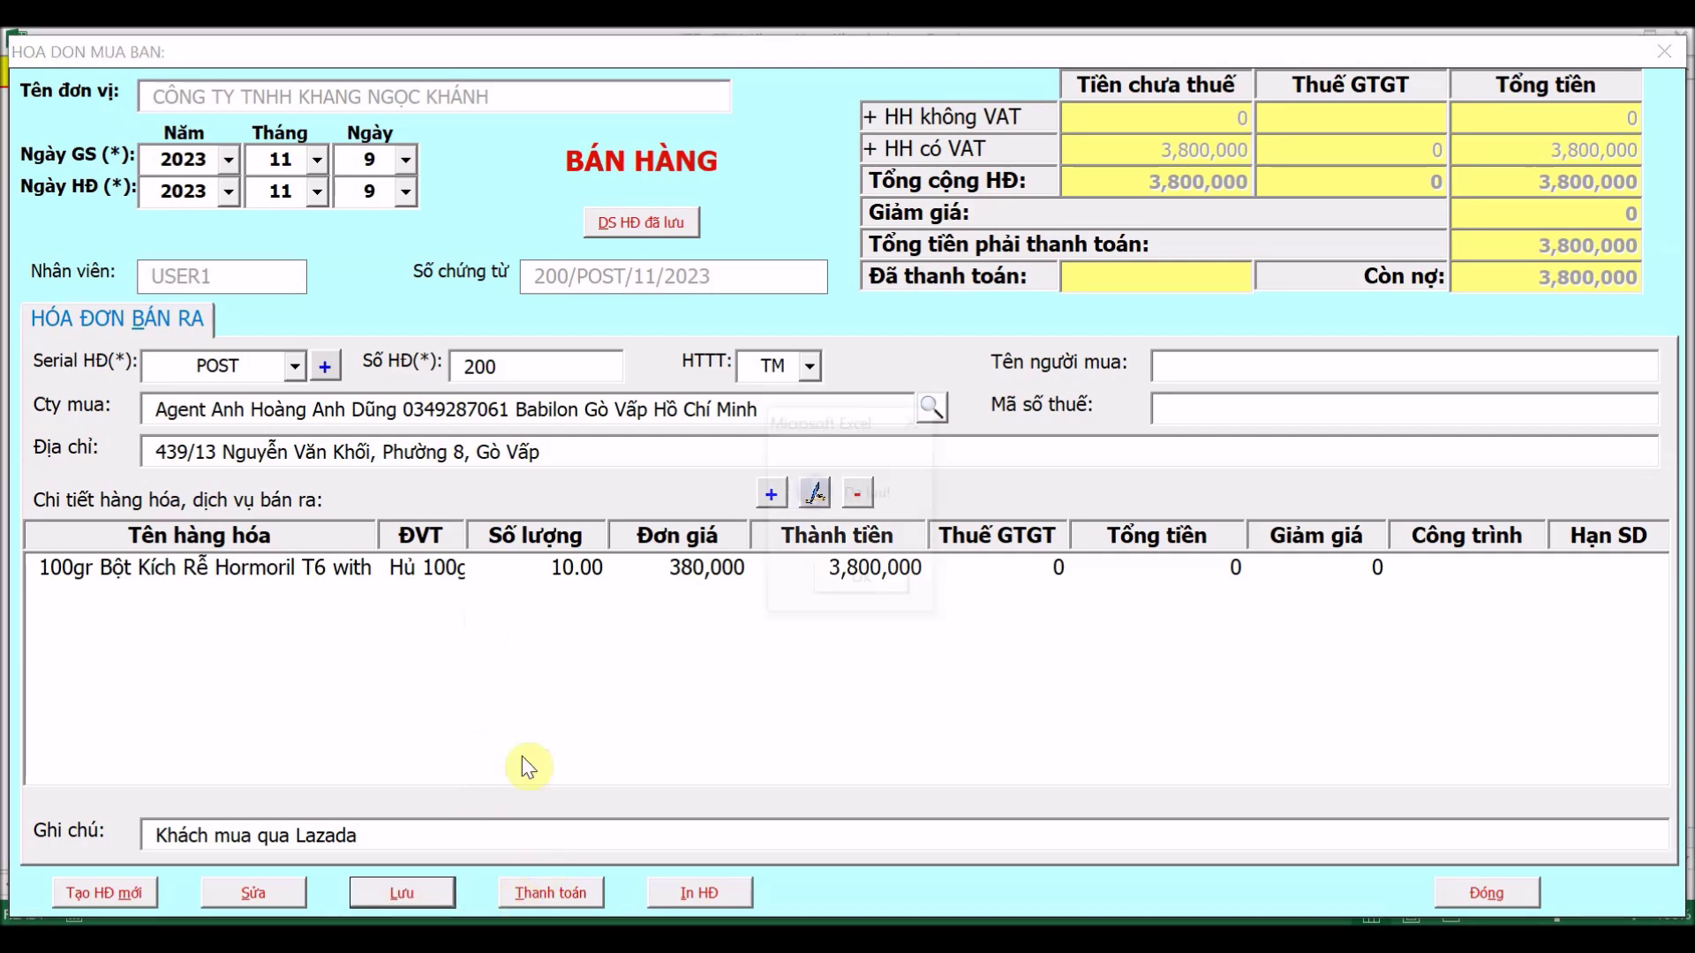
click(851, 585)
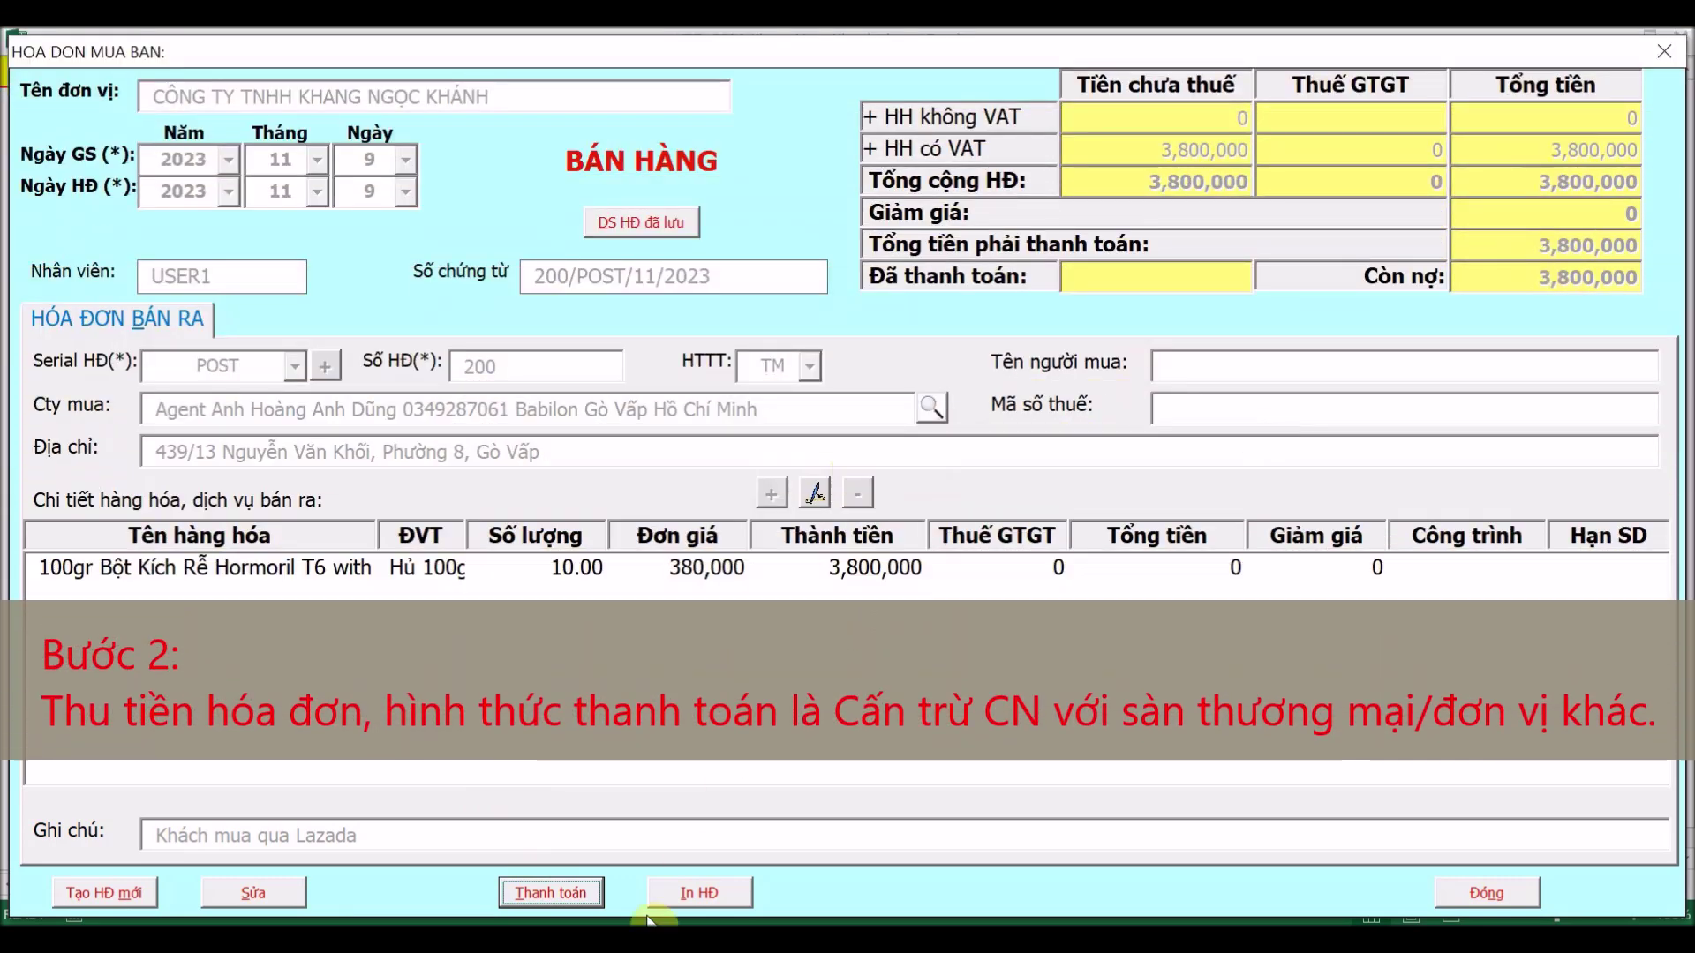
Record and save the invoice's payment with method Can tru CN and 8. Lazada as the party paying on behalf, then close the invoice
click(556, 895)
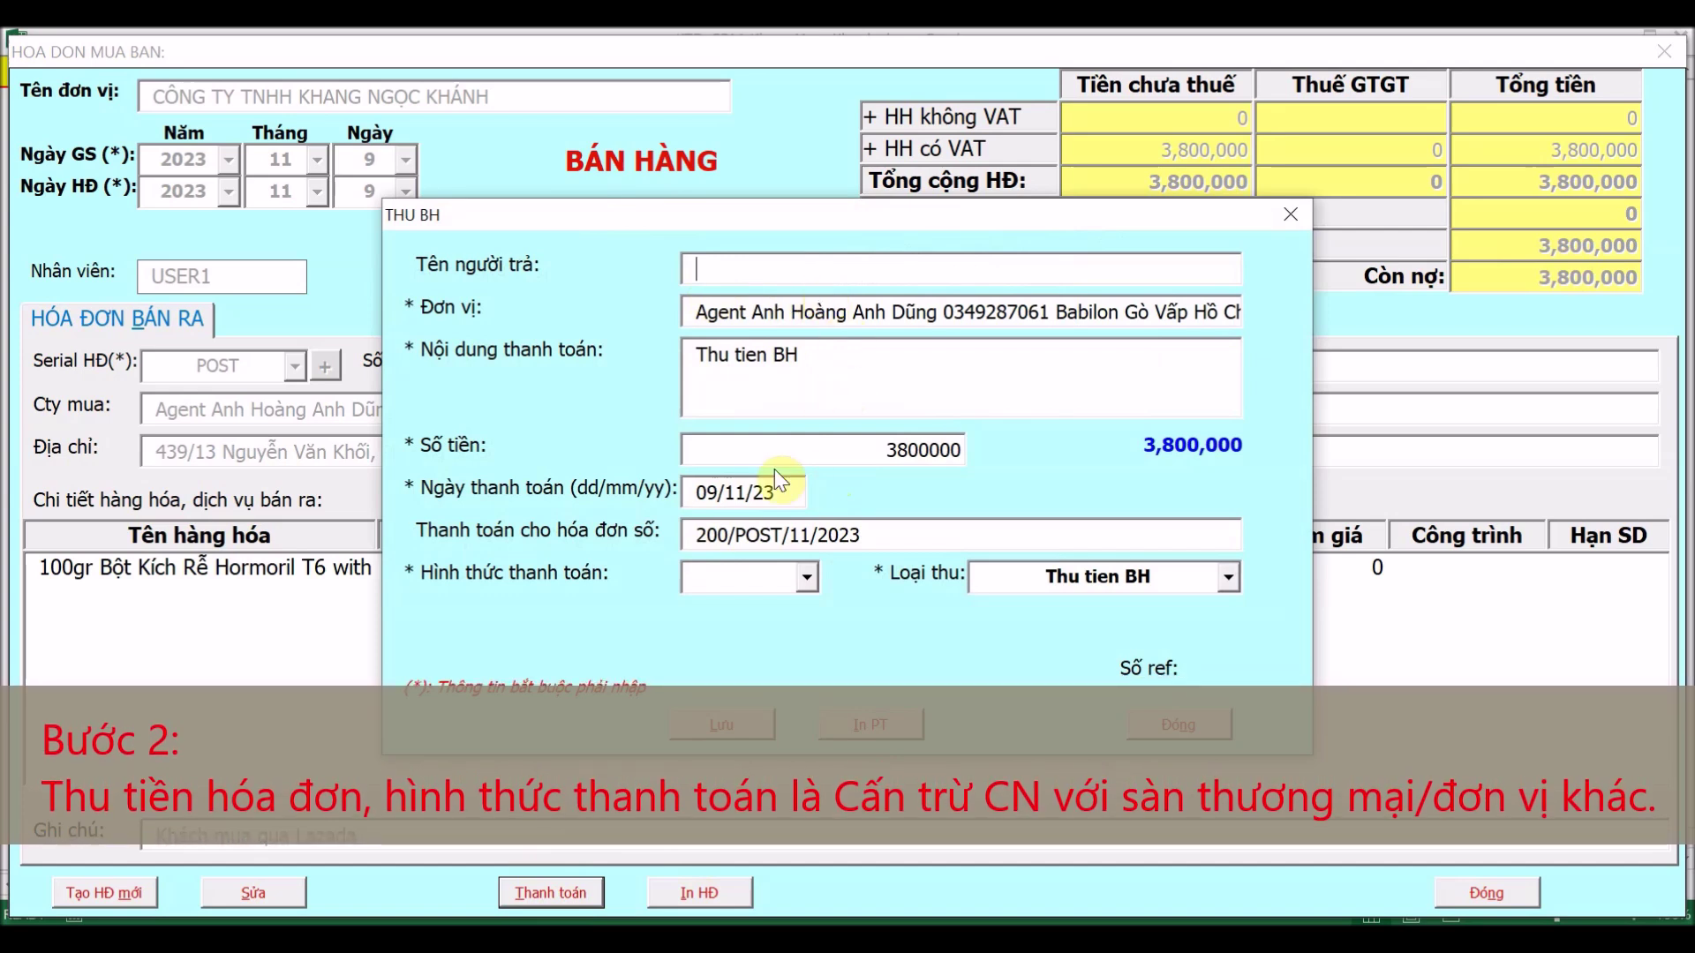
click(809, 580)
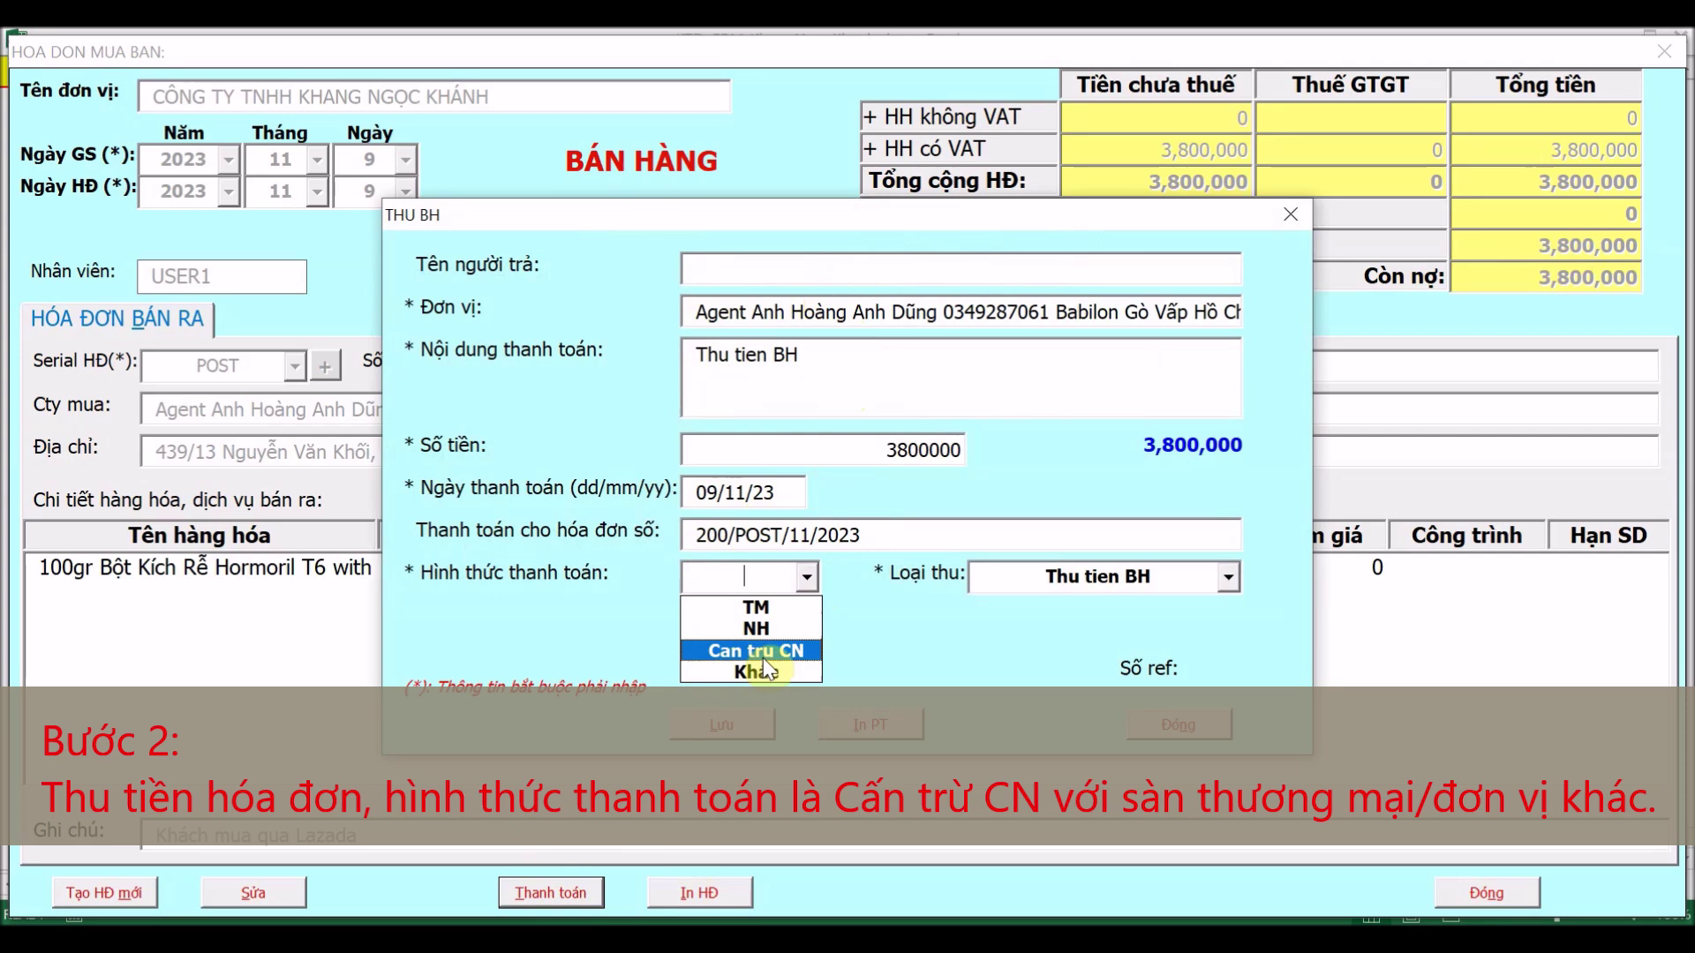
click(765, 656)
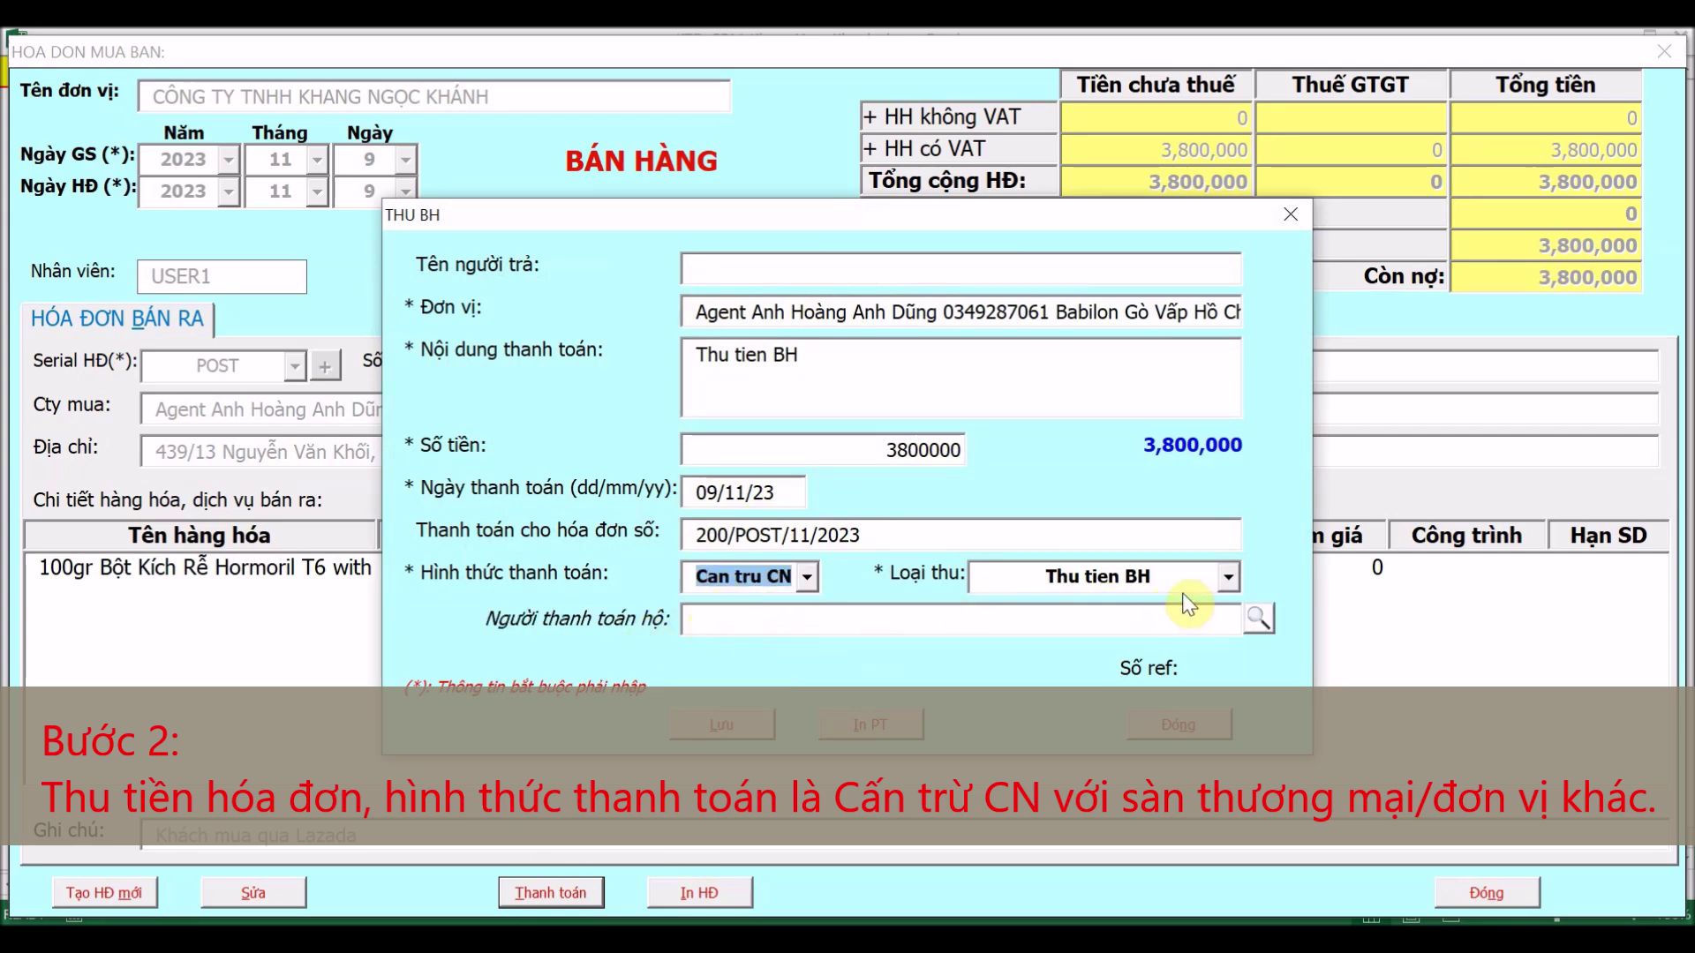
click(1258, 620)
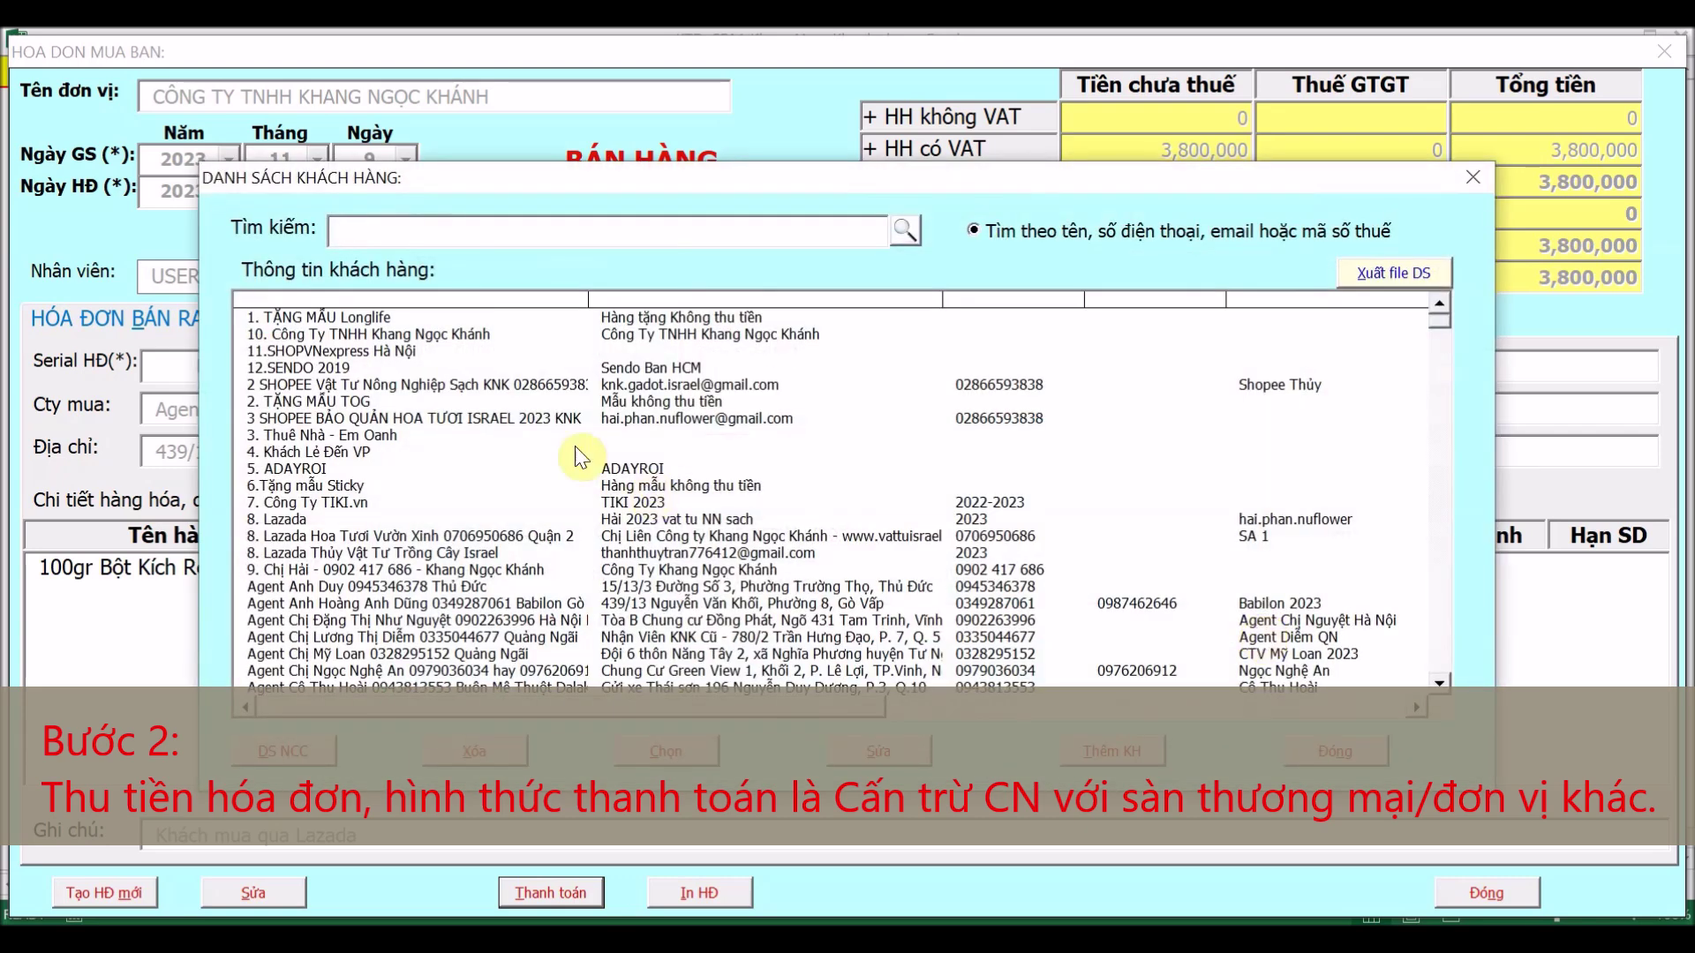
click(328, 519)
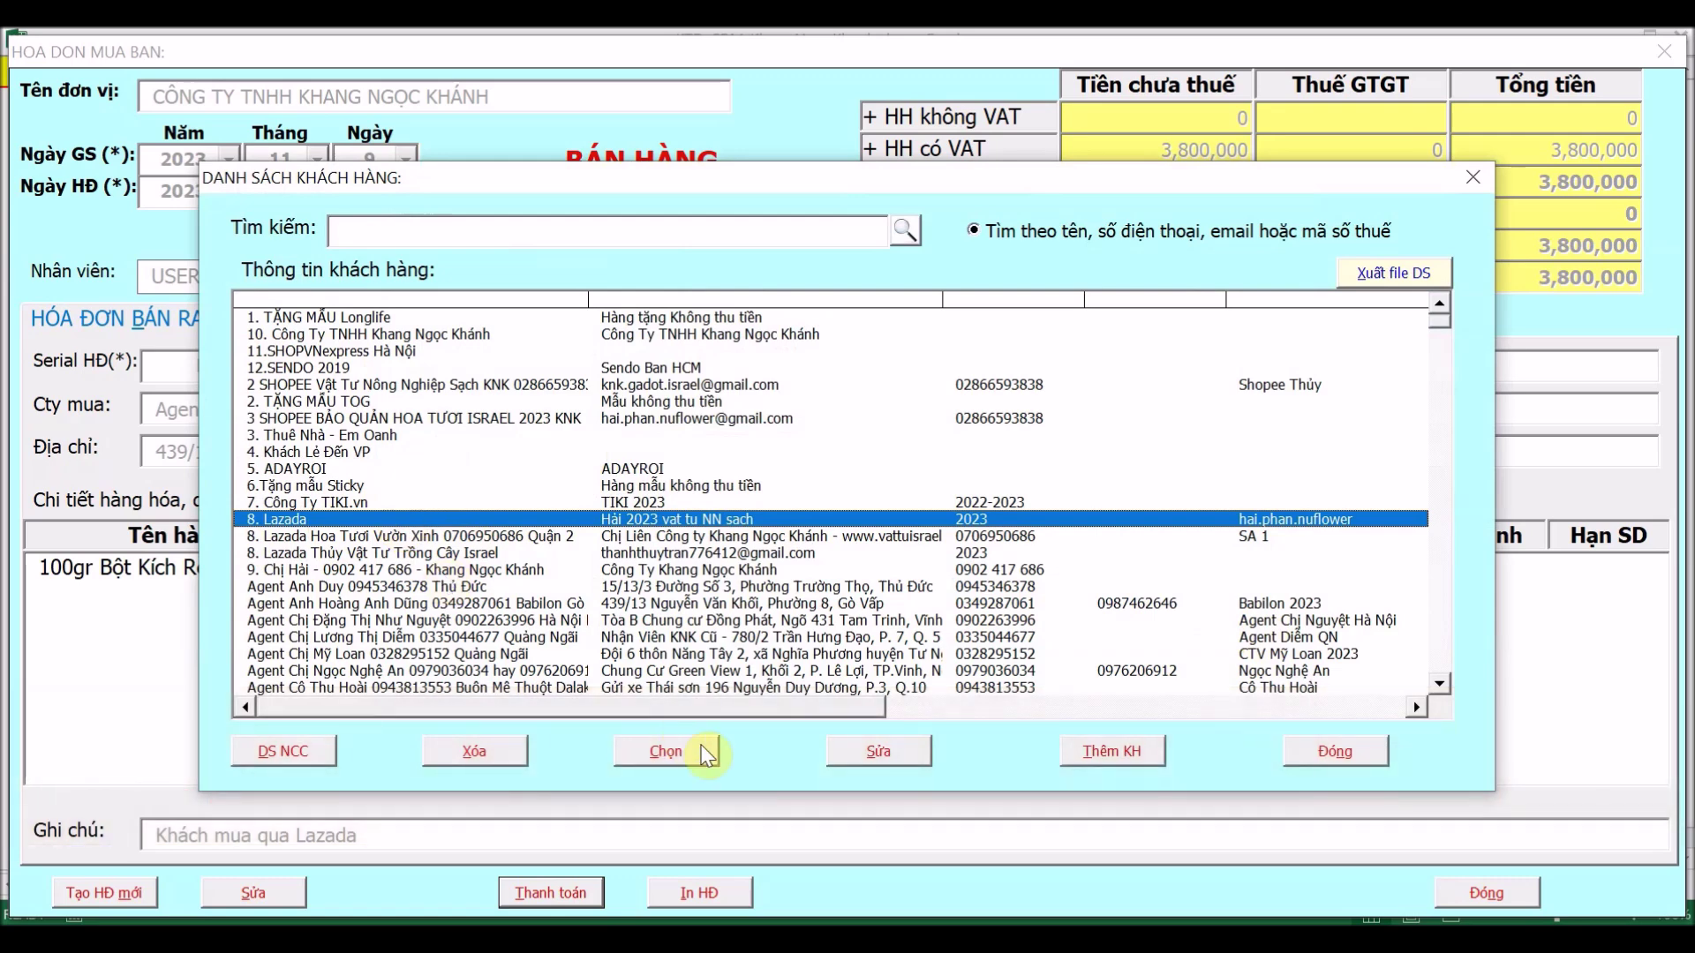
click(708, 755)
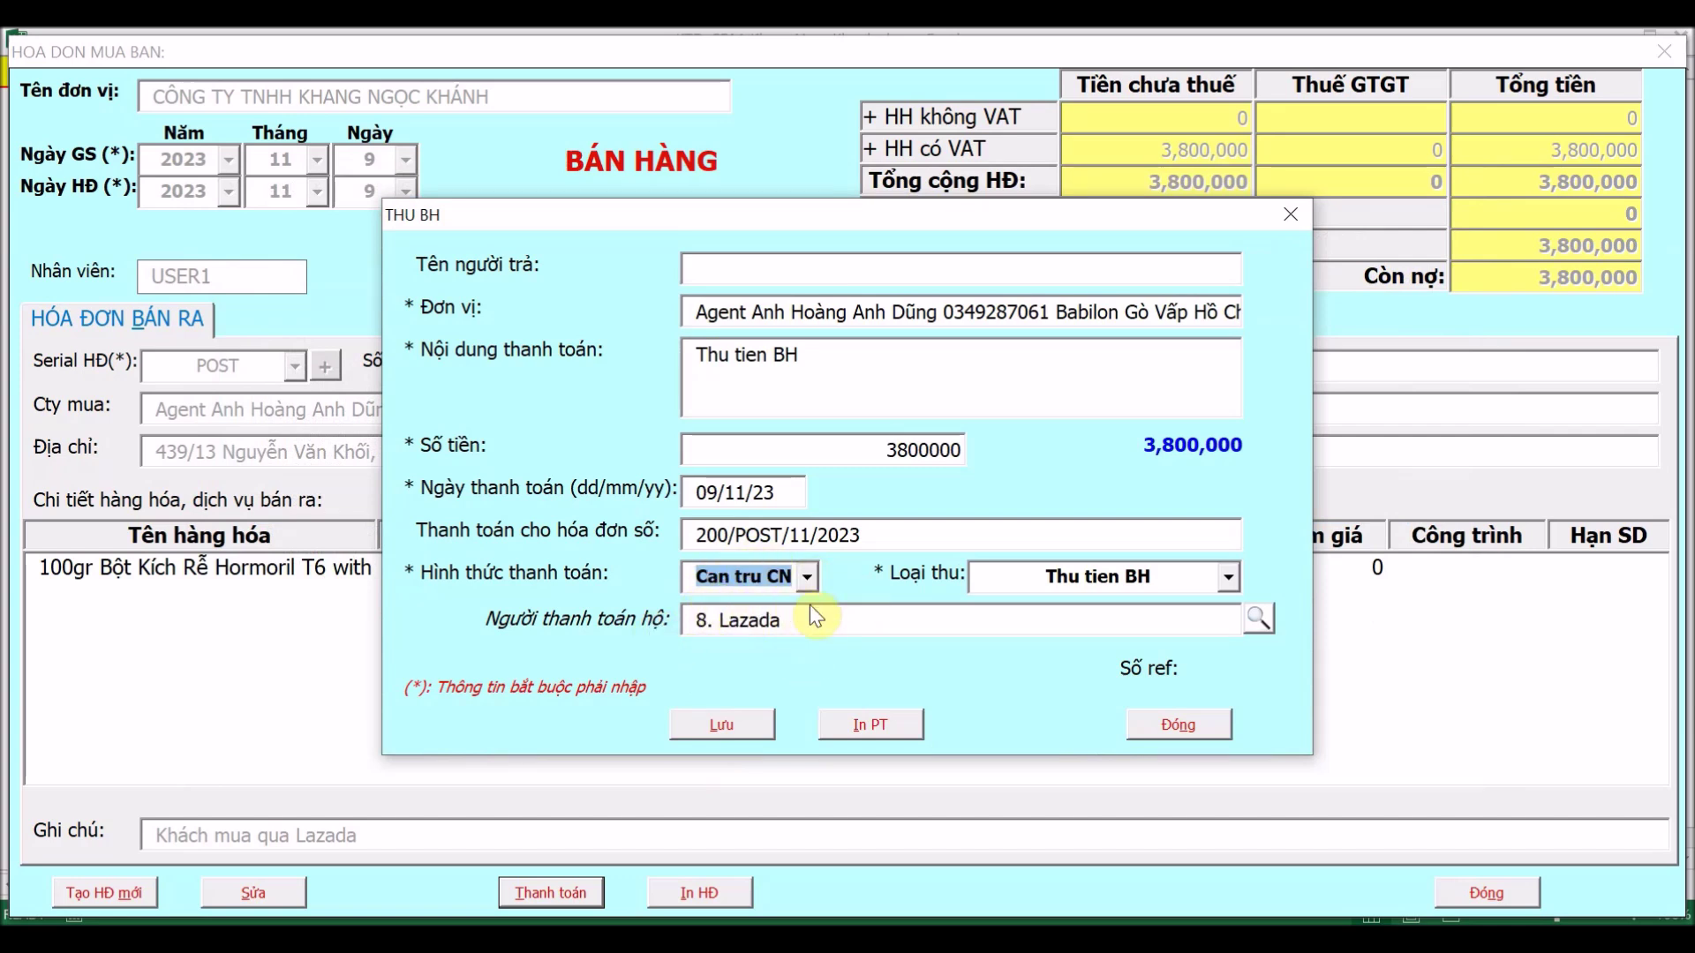
click(750, 736)
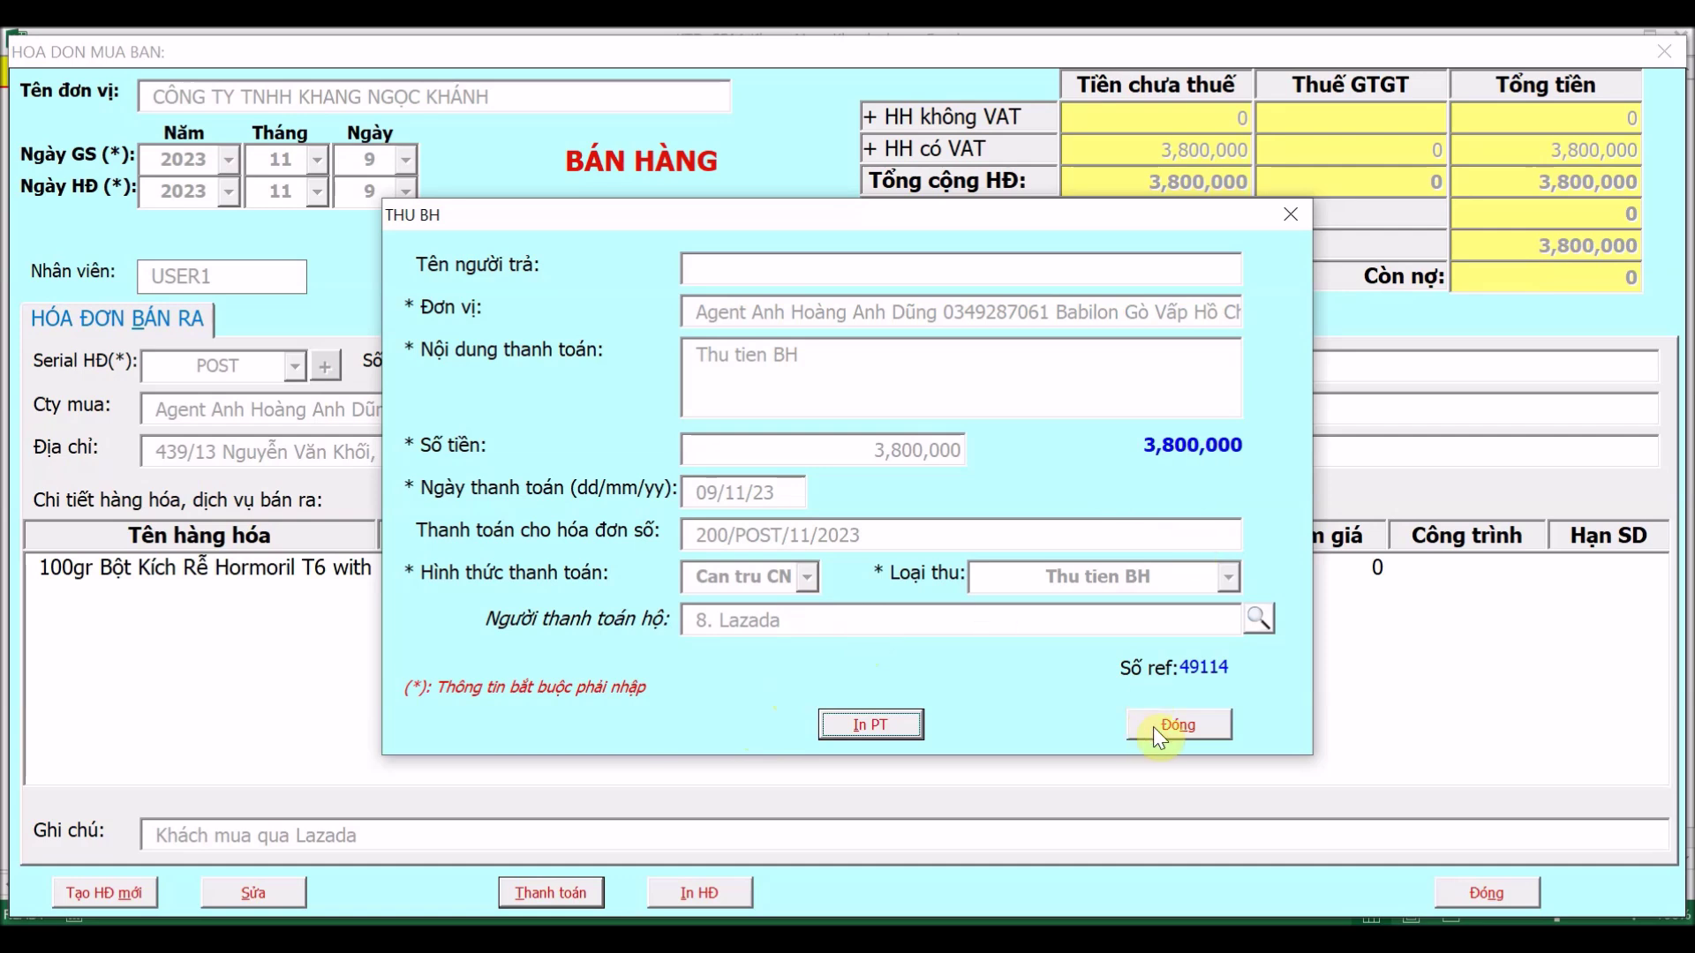
click(1178, 724)
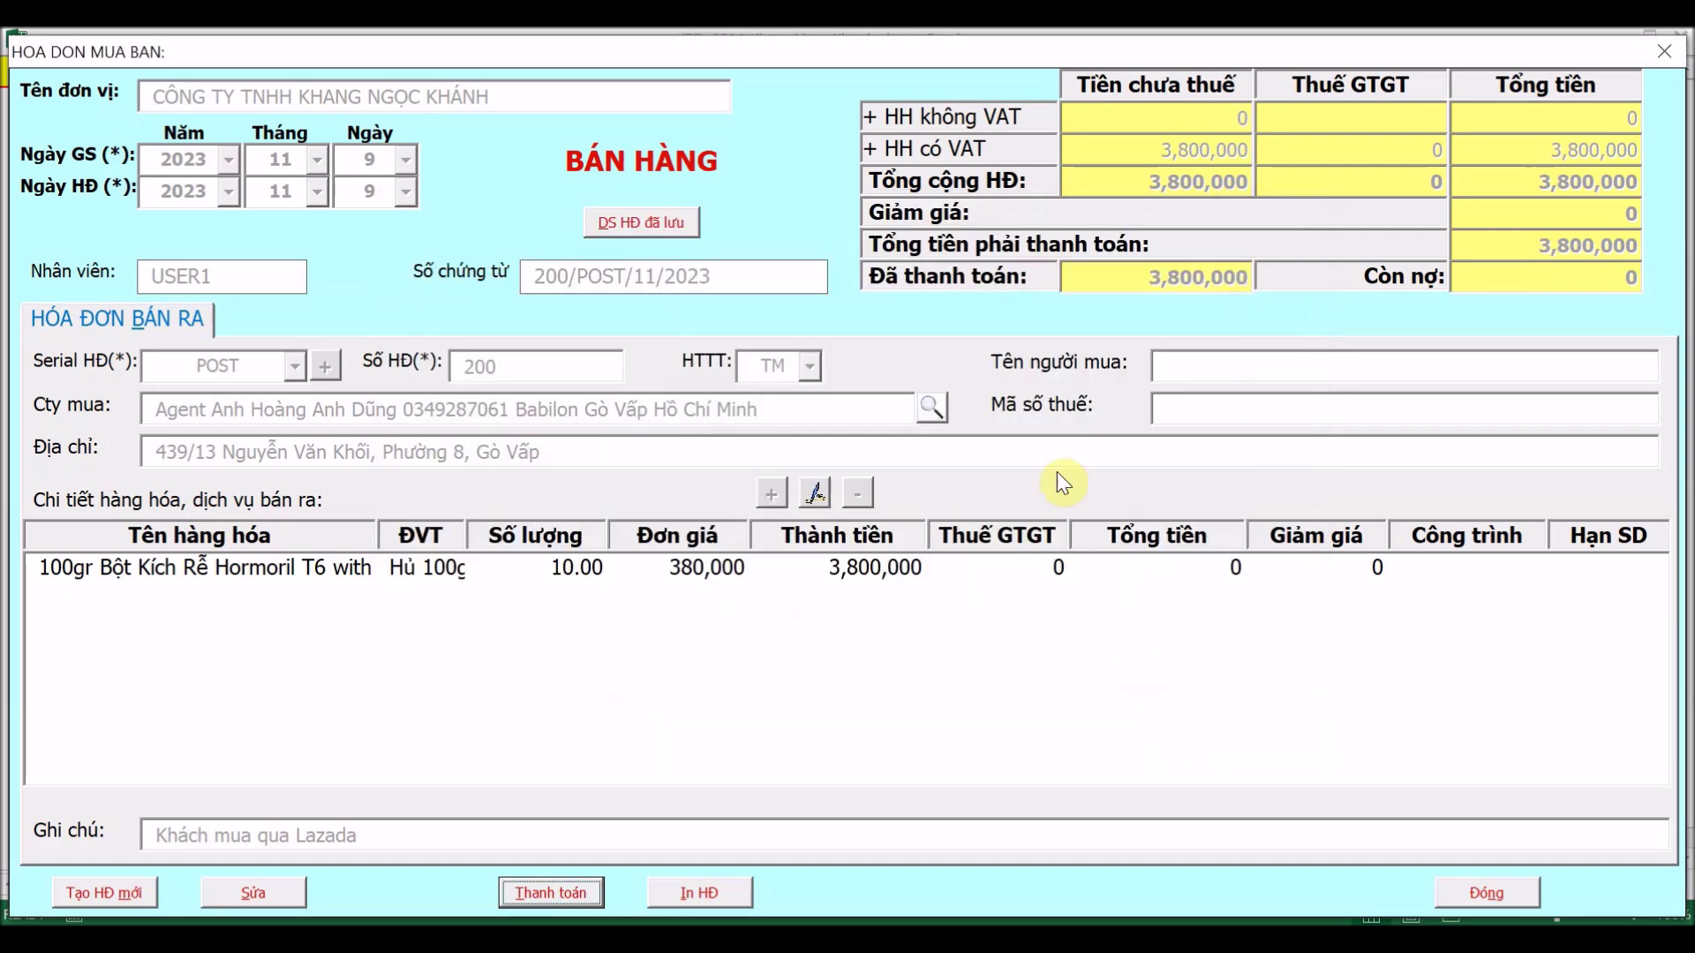
click(1663, 55)
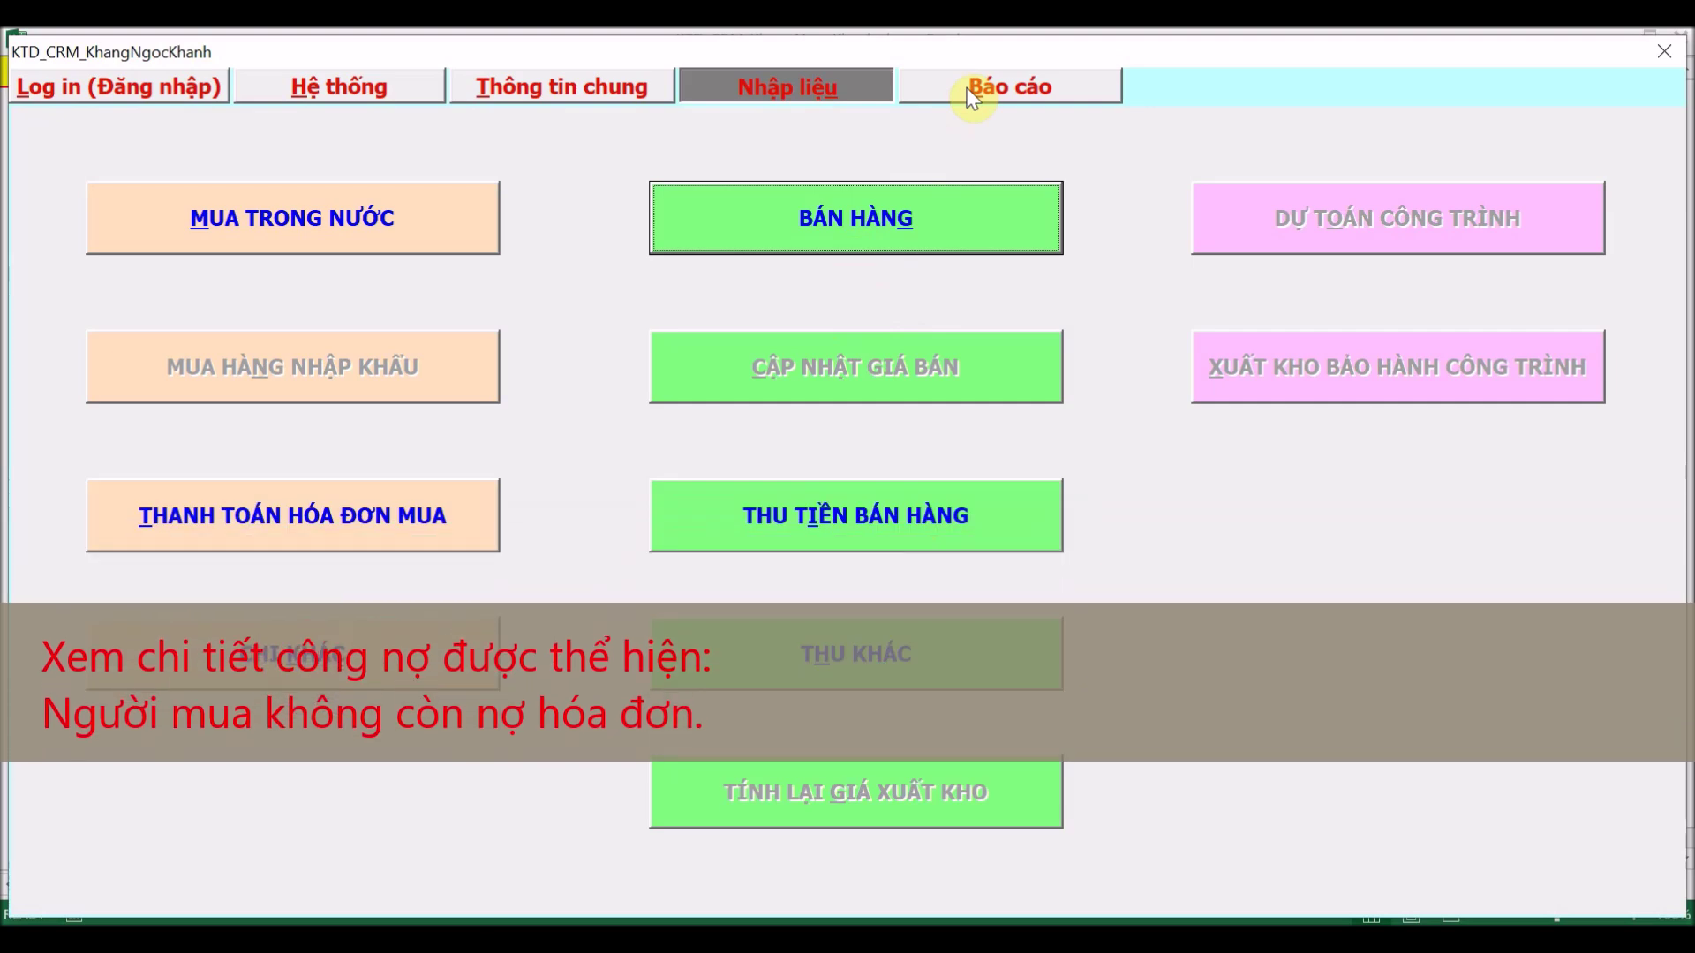
Generate the detailed receivables report for the Babilon Gò Vấp agent and examine the new invoice's sale and receipt rows
click(972, 97)
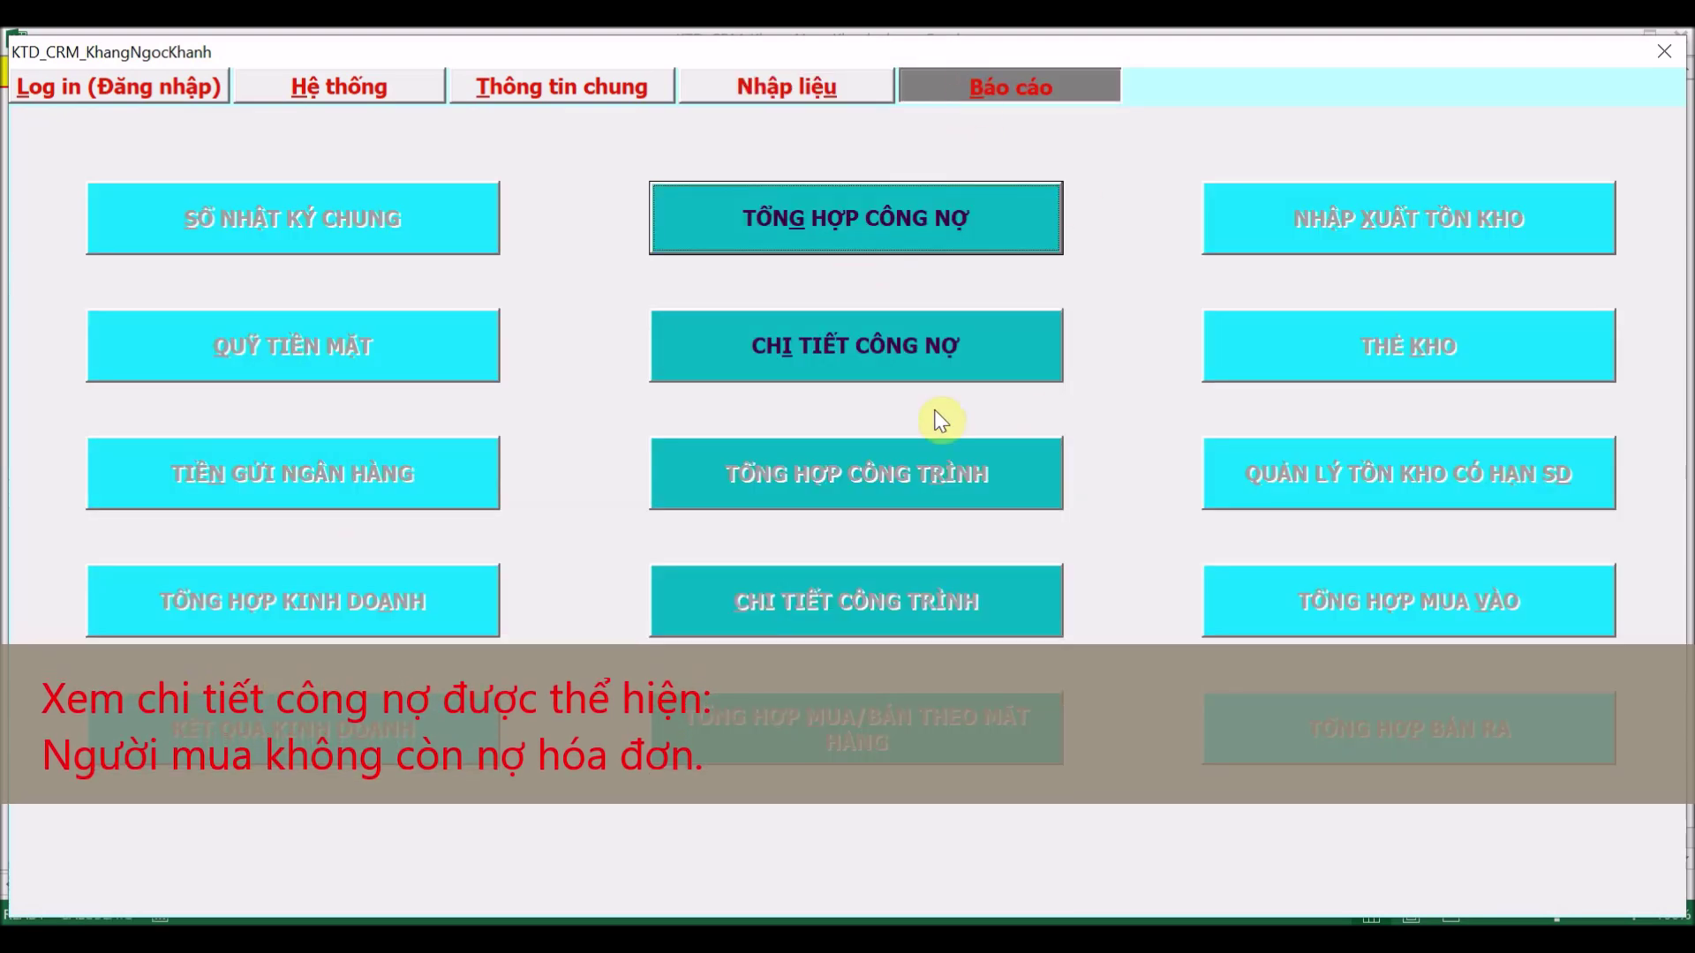
click(910, 370)
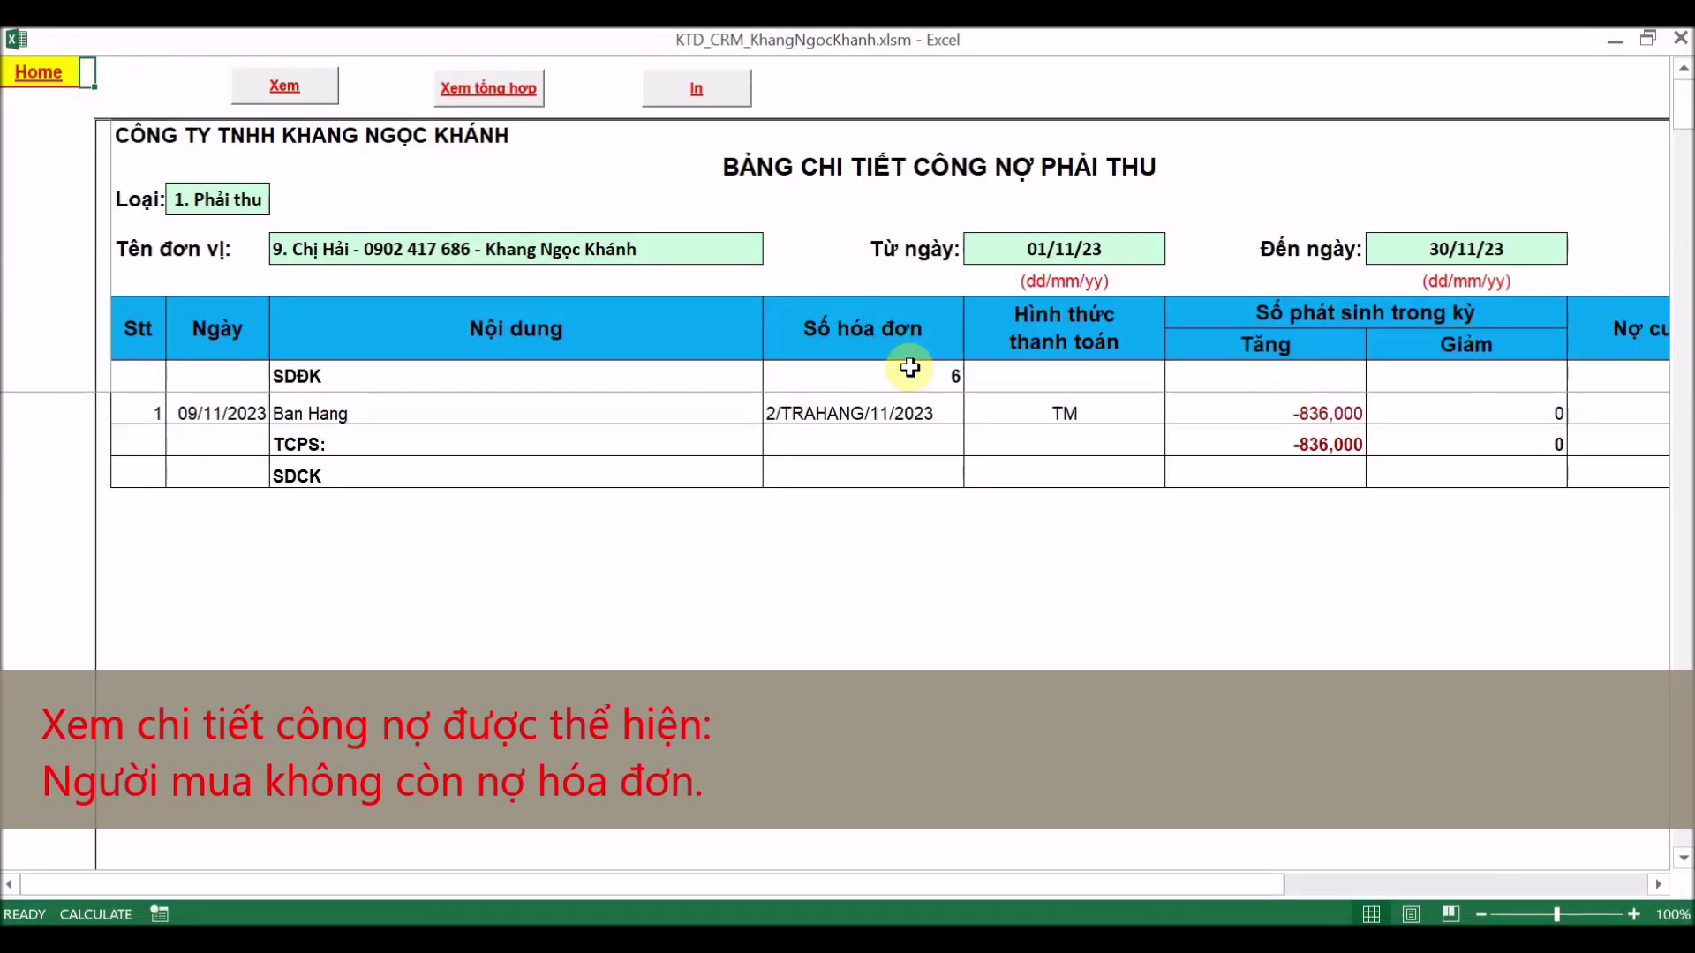
click(692, 250)
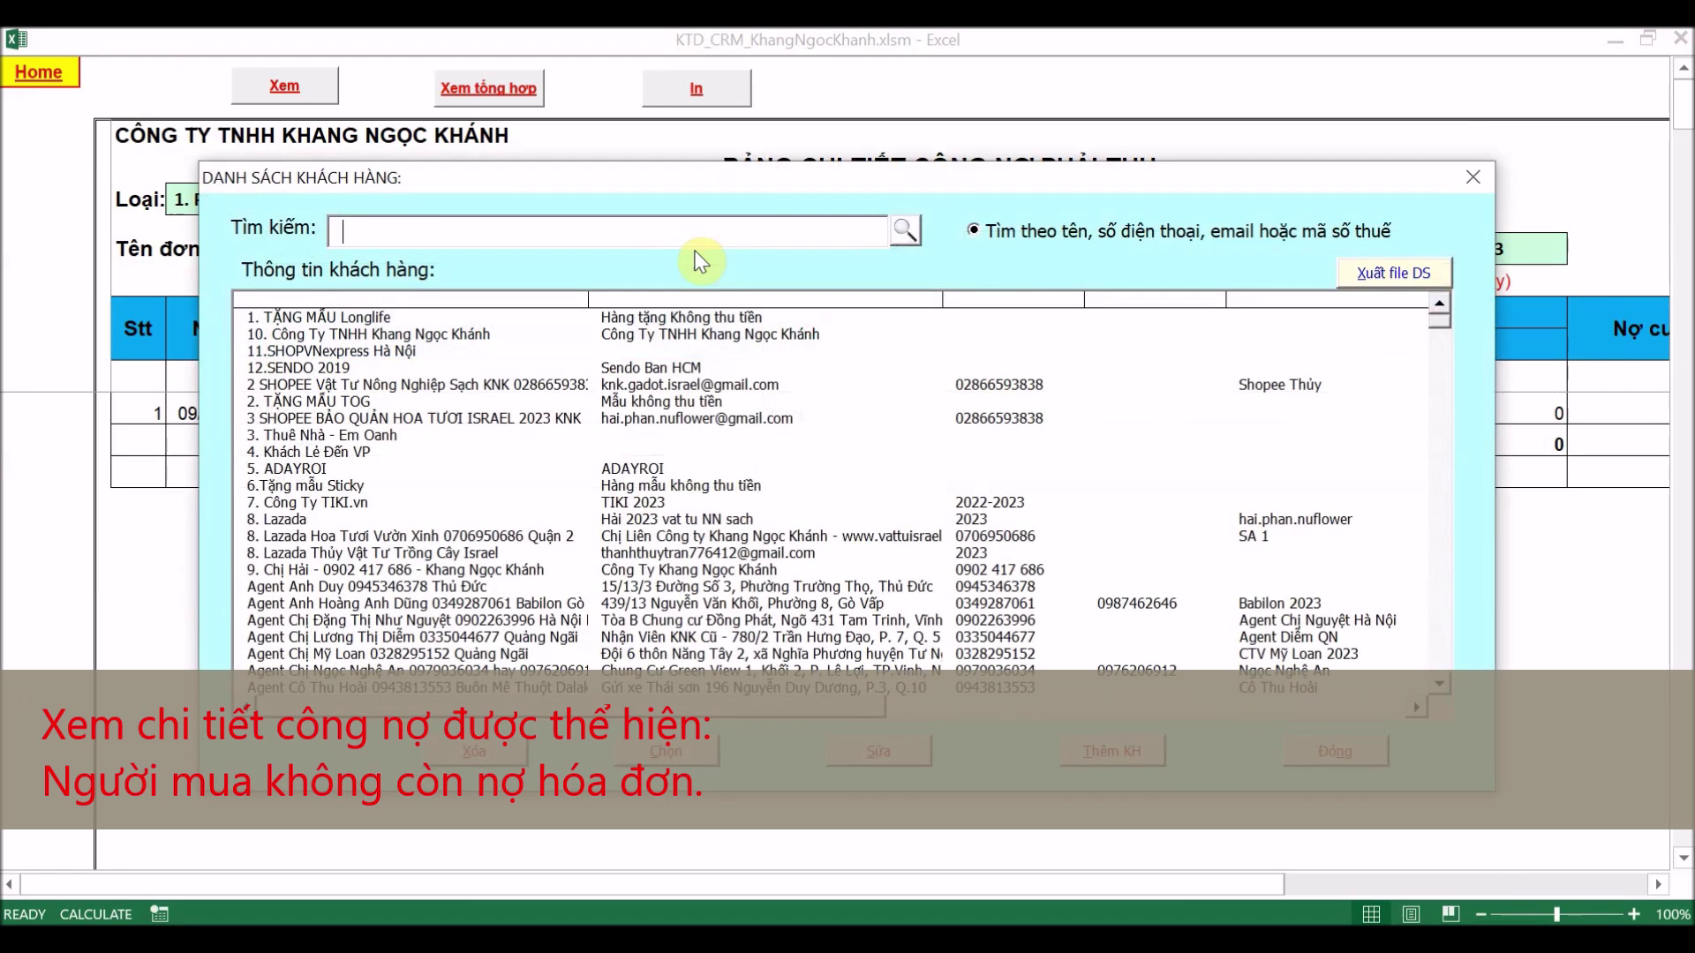
click(410, 607)
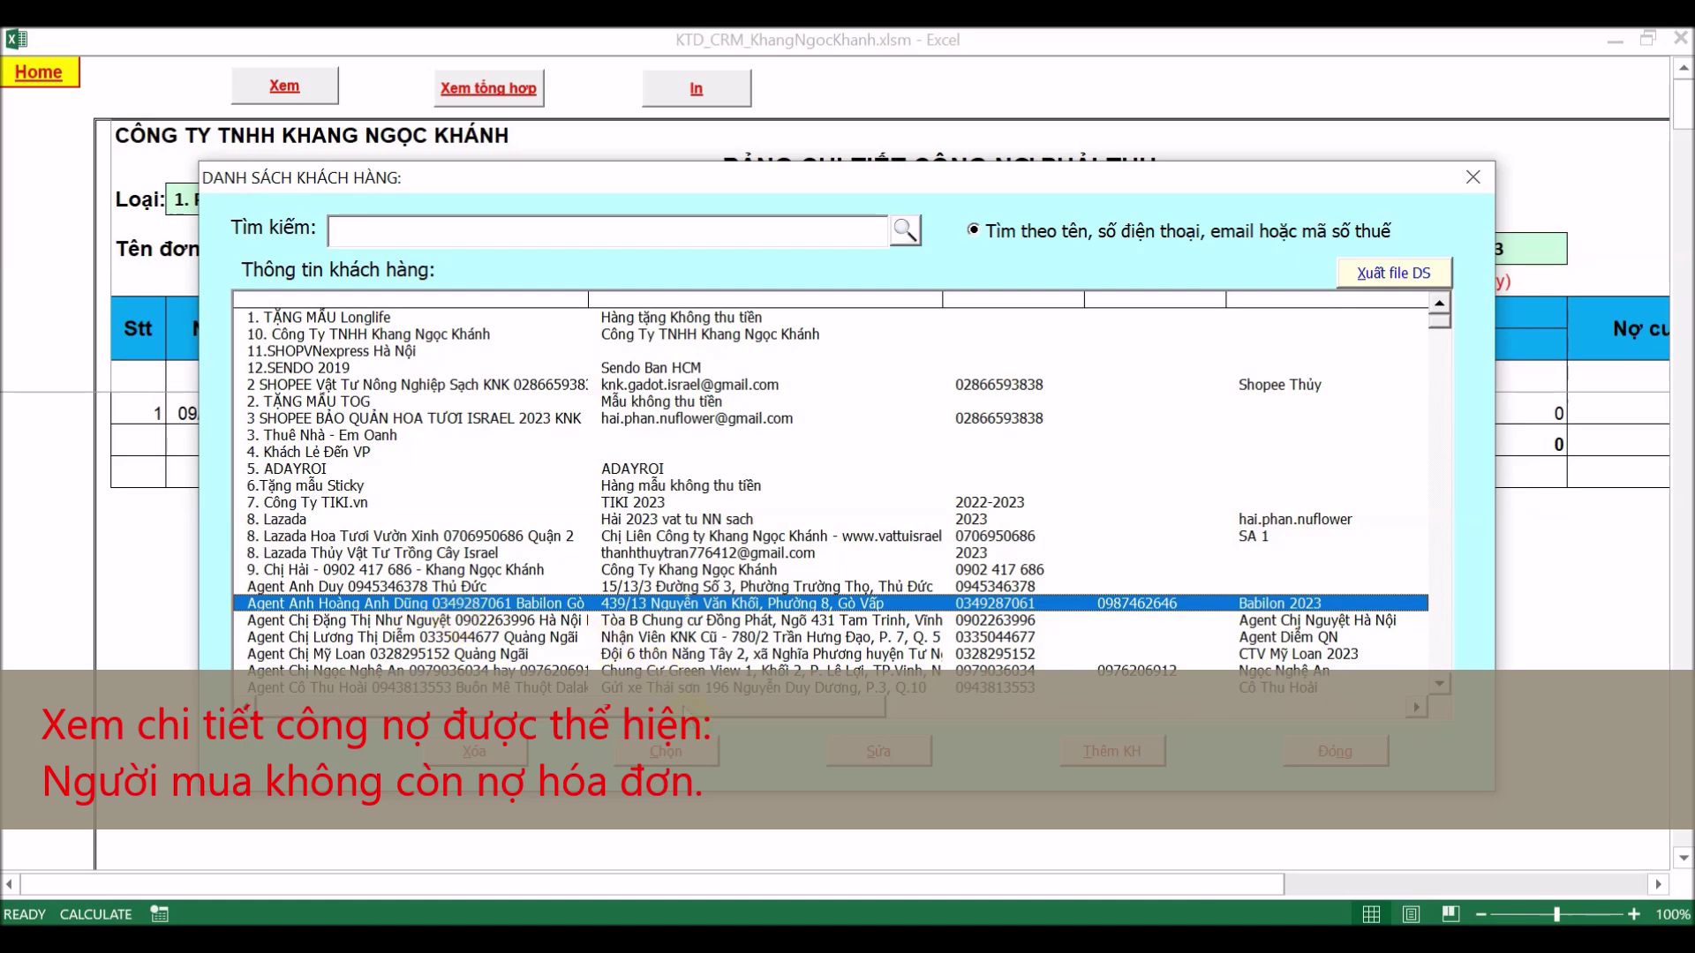
click(673, 752)
click(510, 180)
click(311, 96)
click(1023, 514)
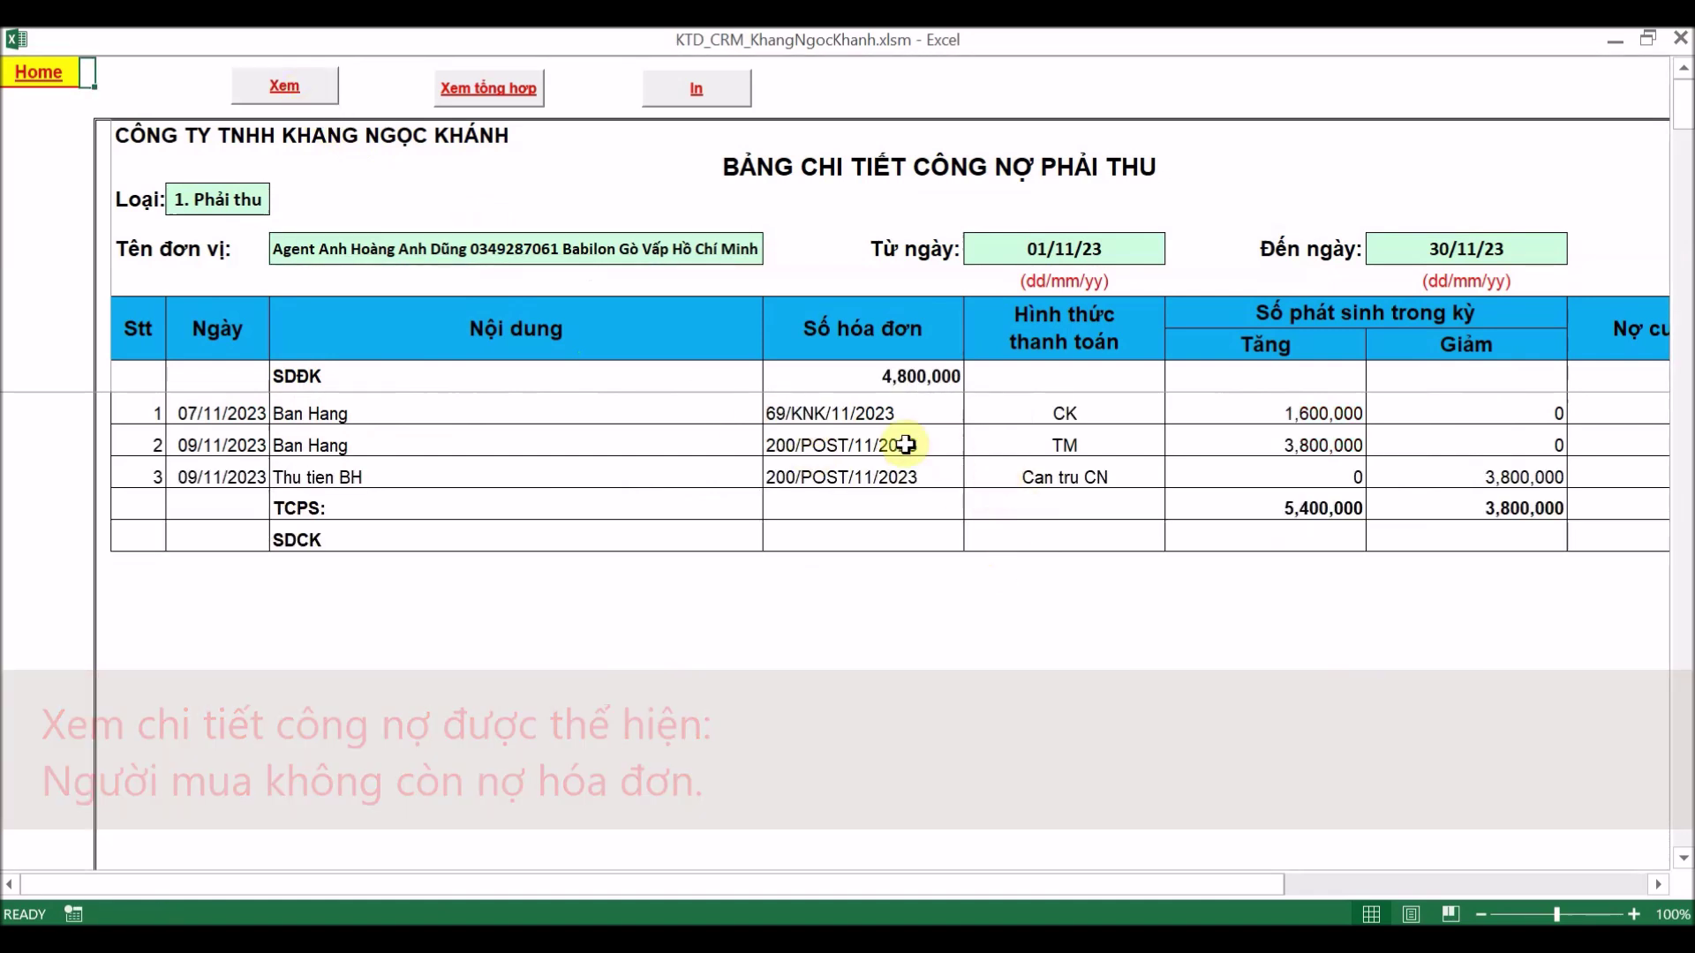
click(907, 444)
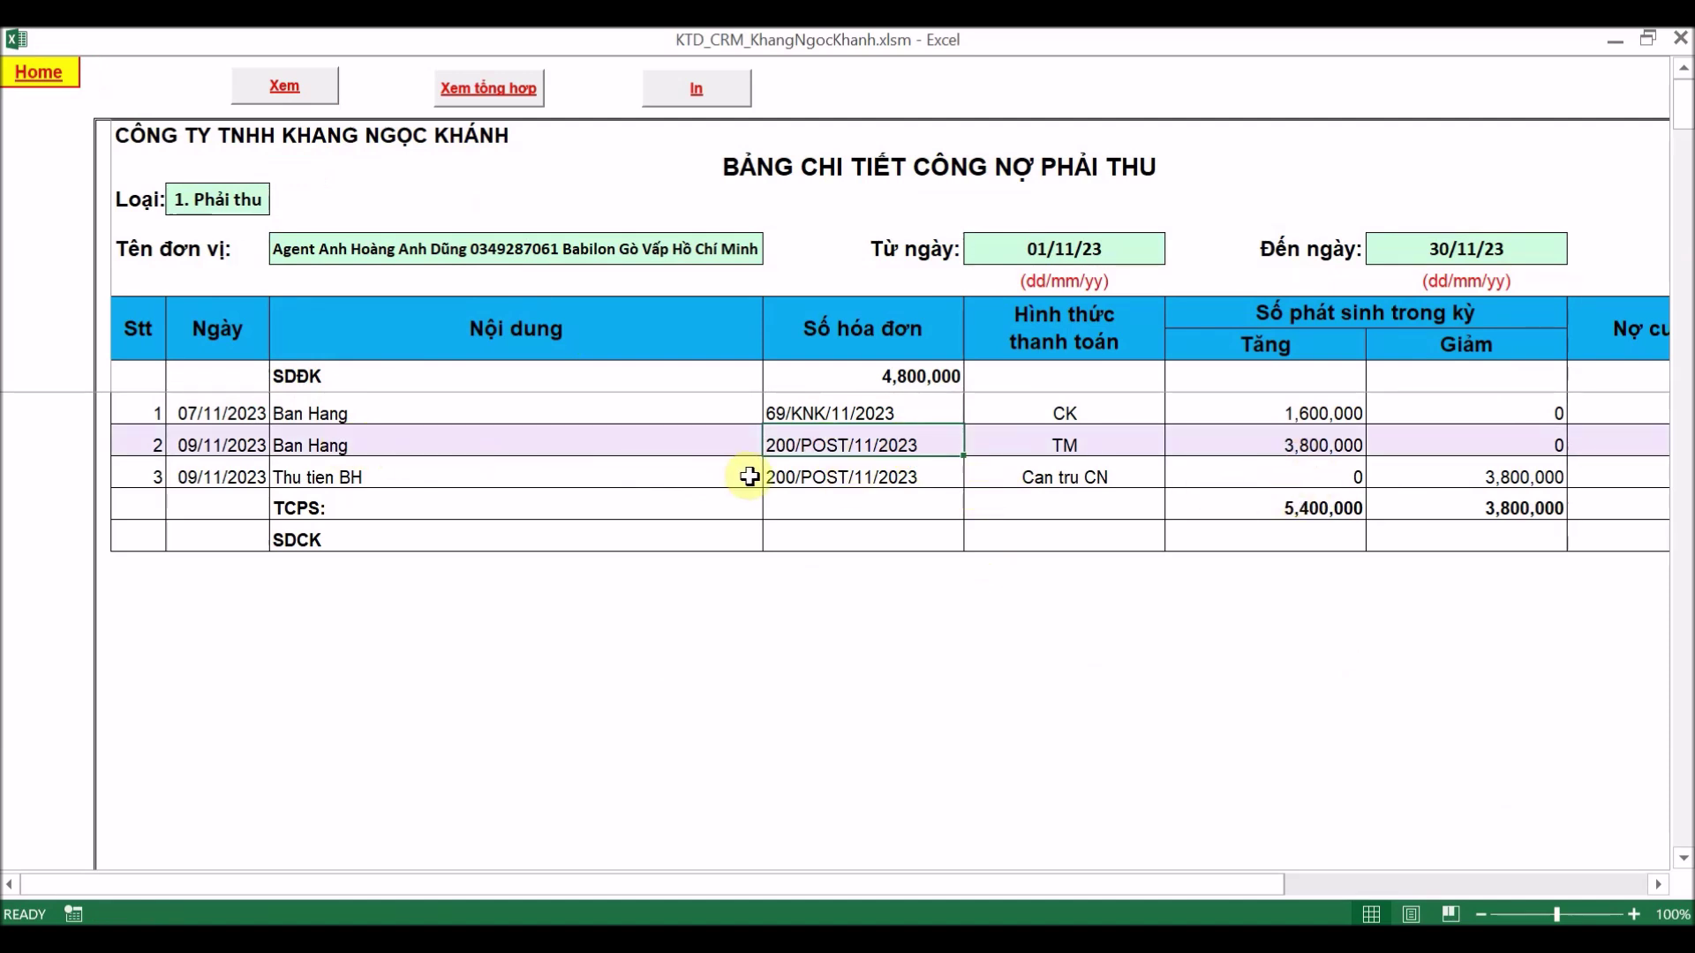
click(796, 479)
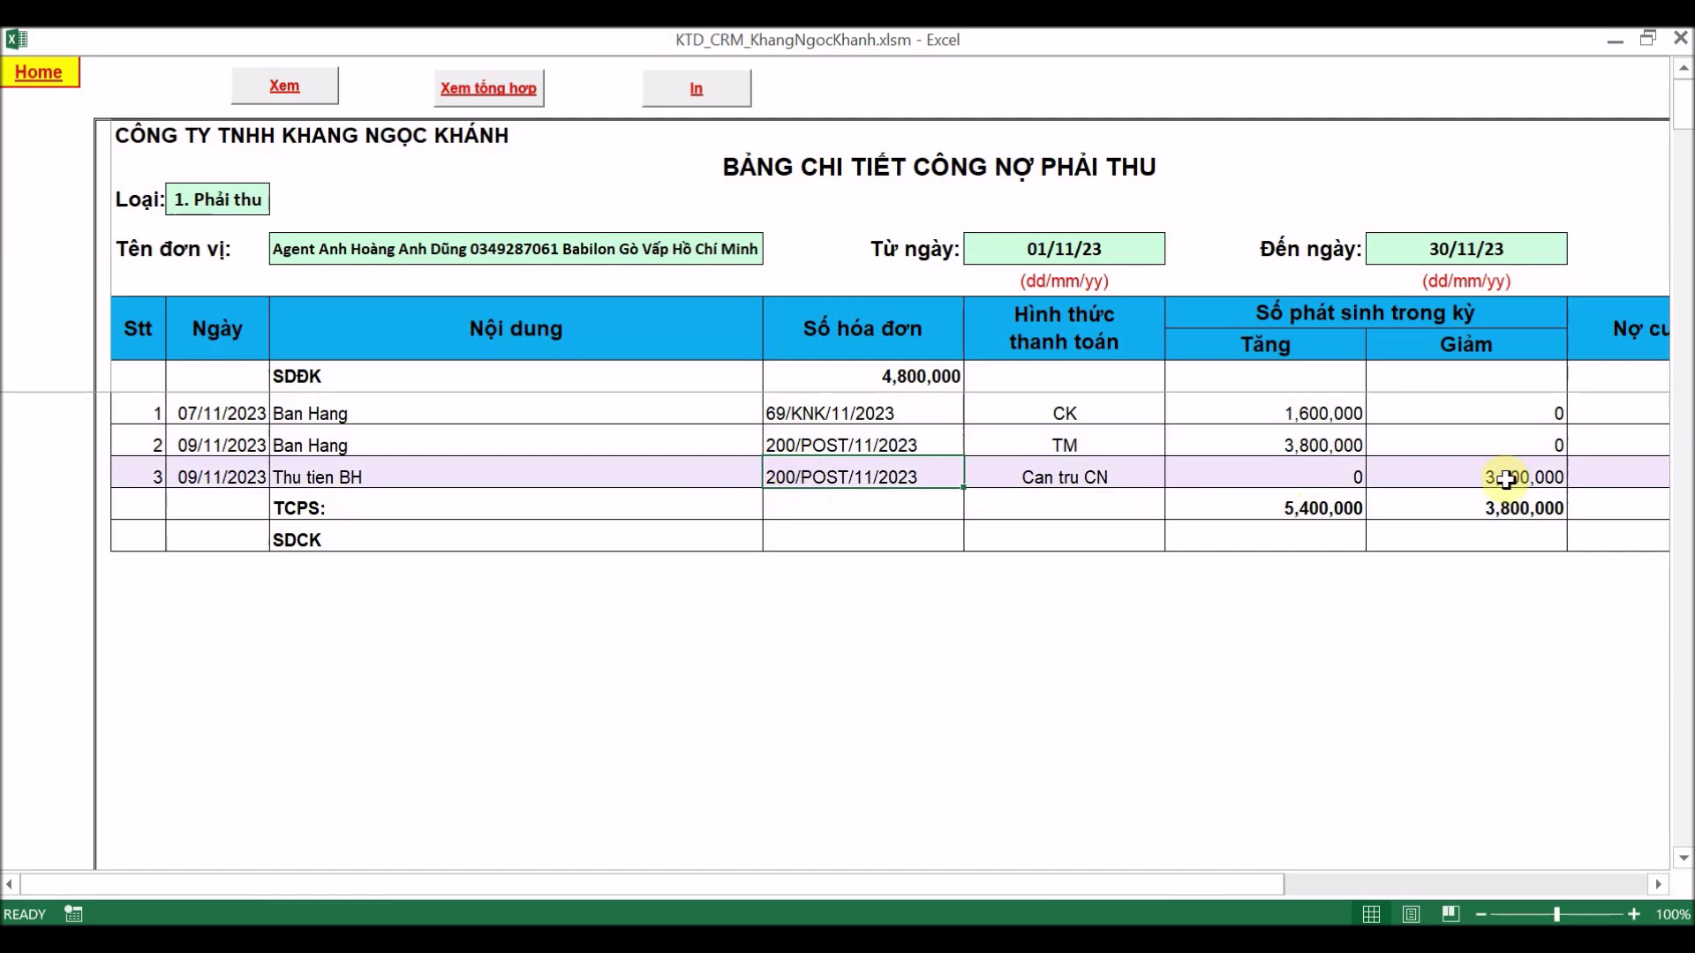
drag(1139, 882, 1220, 889)
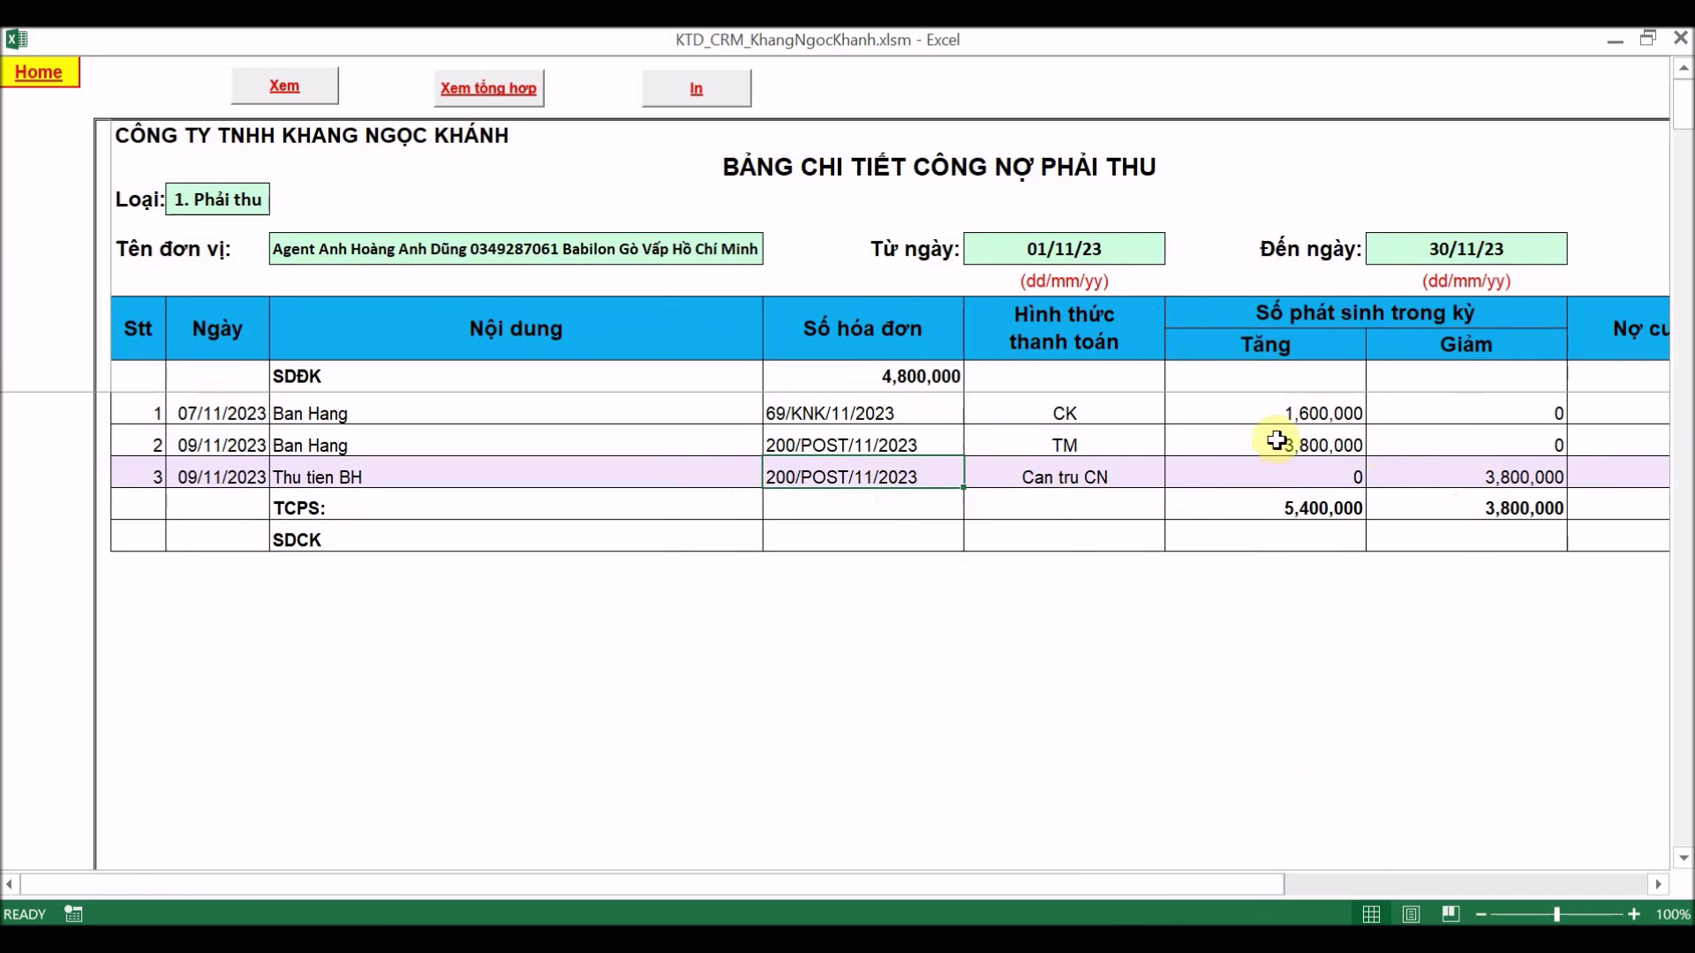
mouse_move(1156, 884)
mouse_down()
mouse_move(1298, 887)
mouse_move(1145, 887)
mouse_move(1167, 881)
mouse_up()
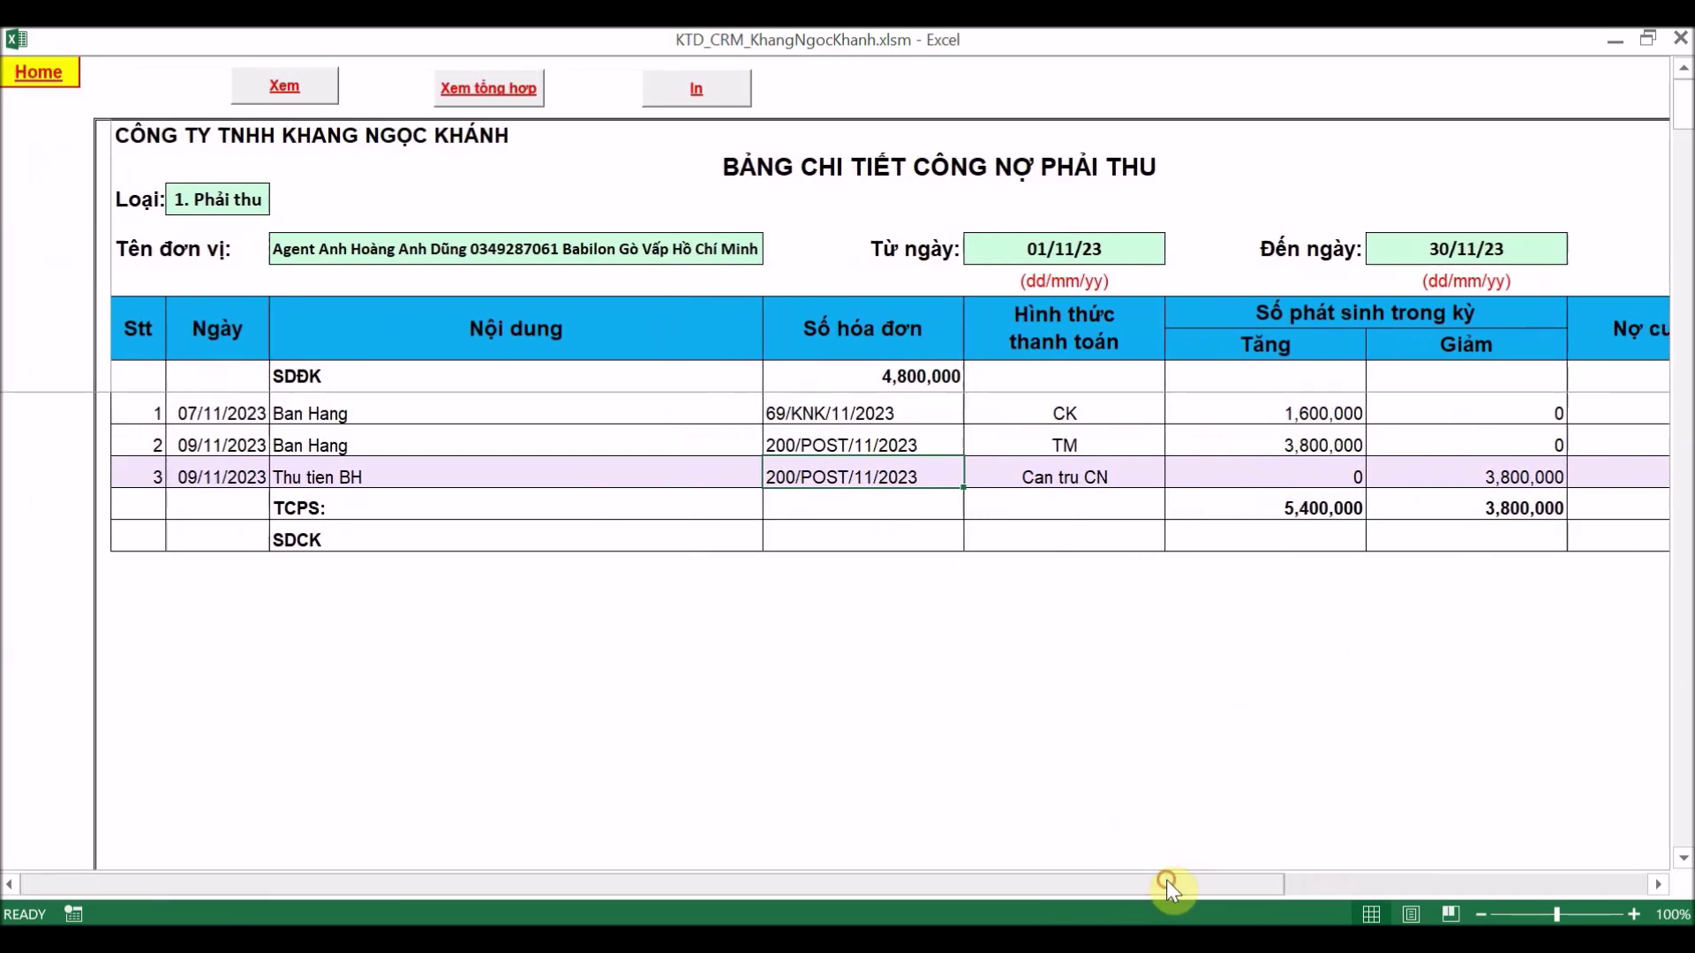
Generate the detailed receivables report for 8. Lazada and examine the row for the debt taken over from the agent's invoice
click(715, 258)
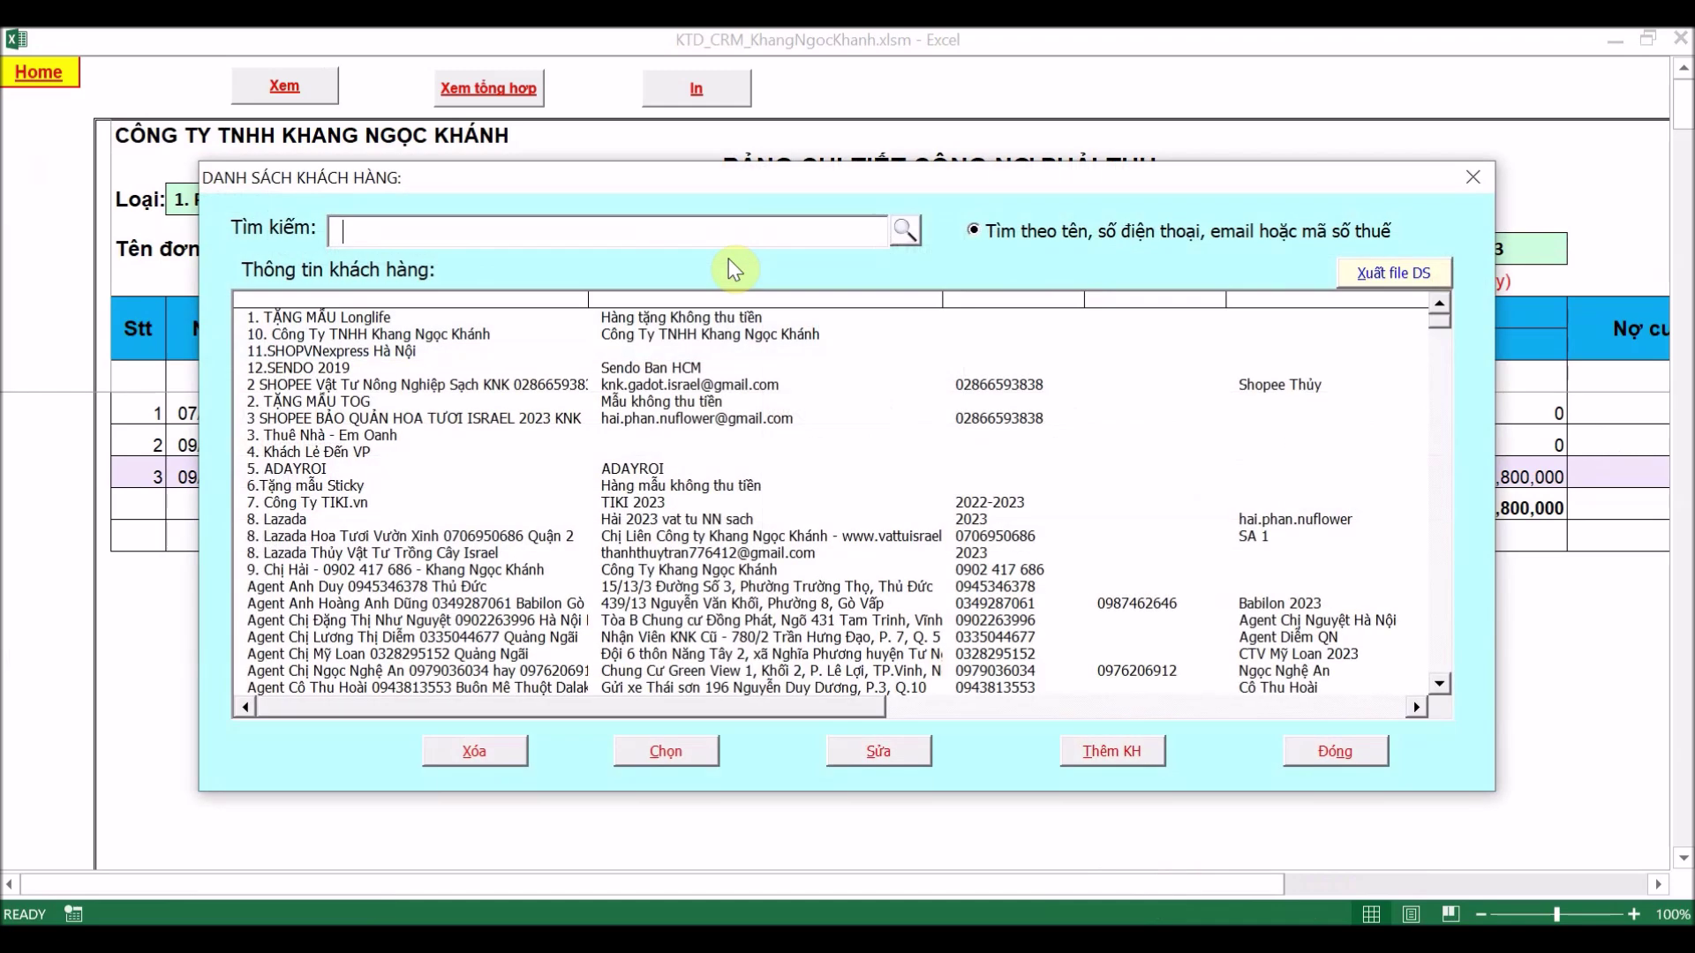
click(294, 521)
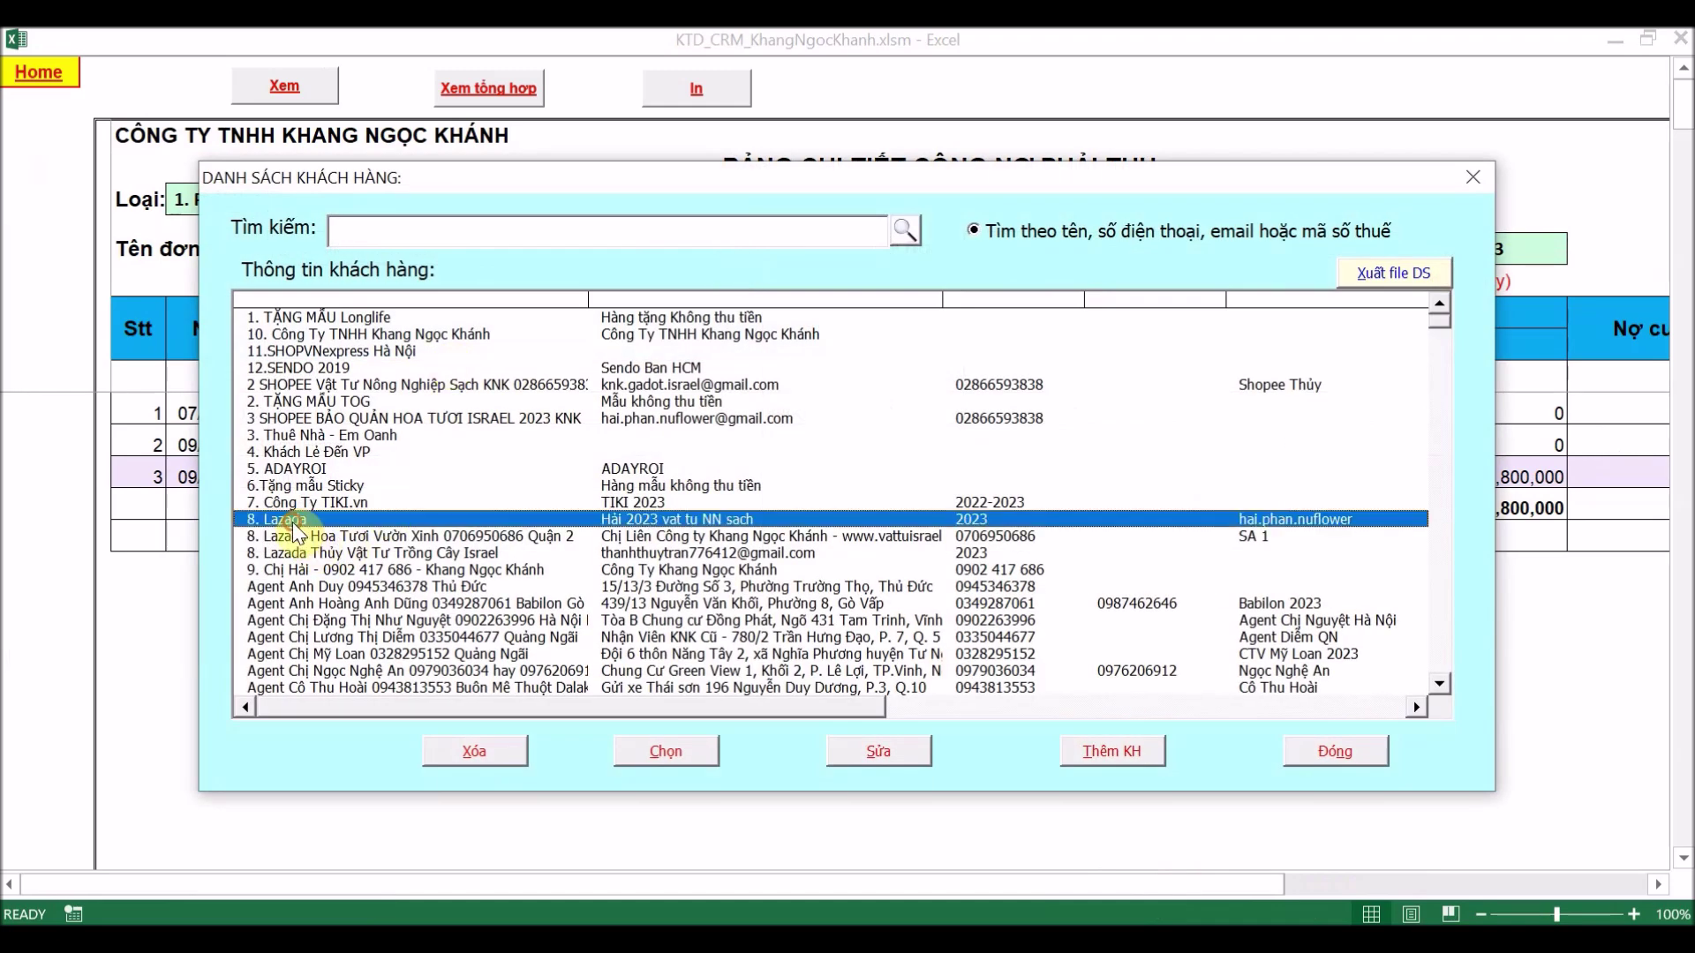
click(719, 752)
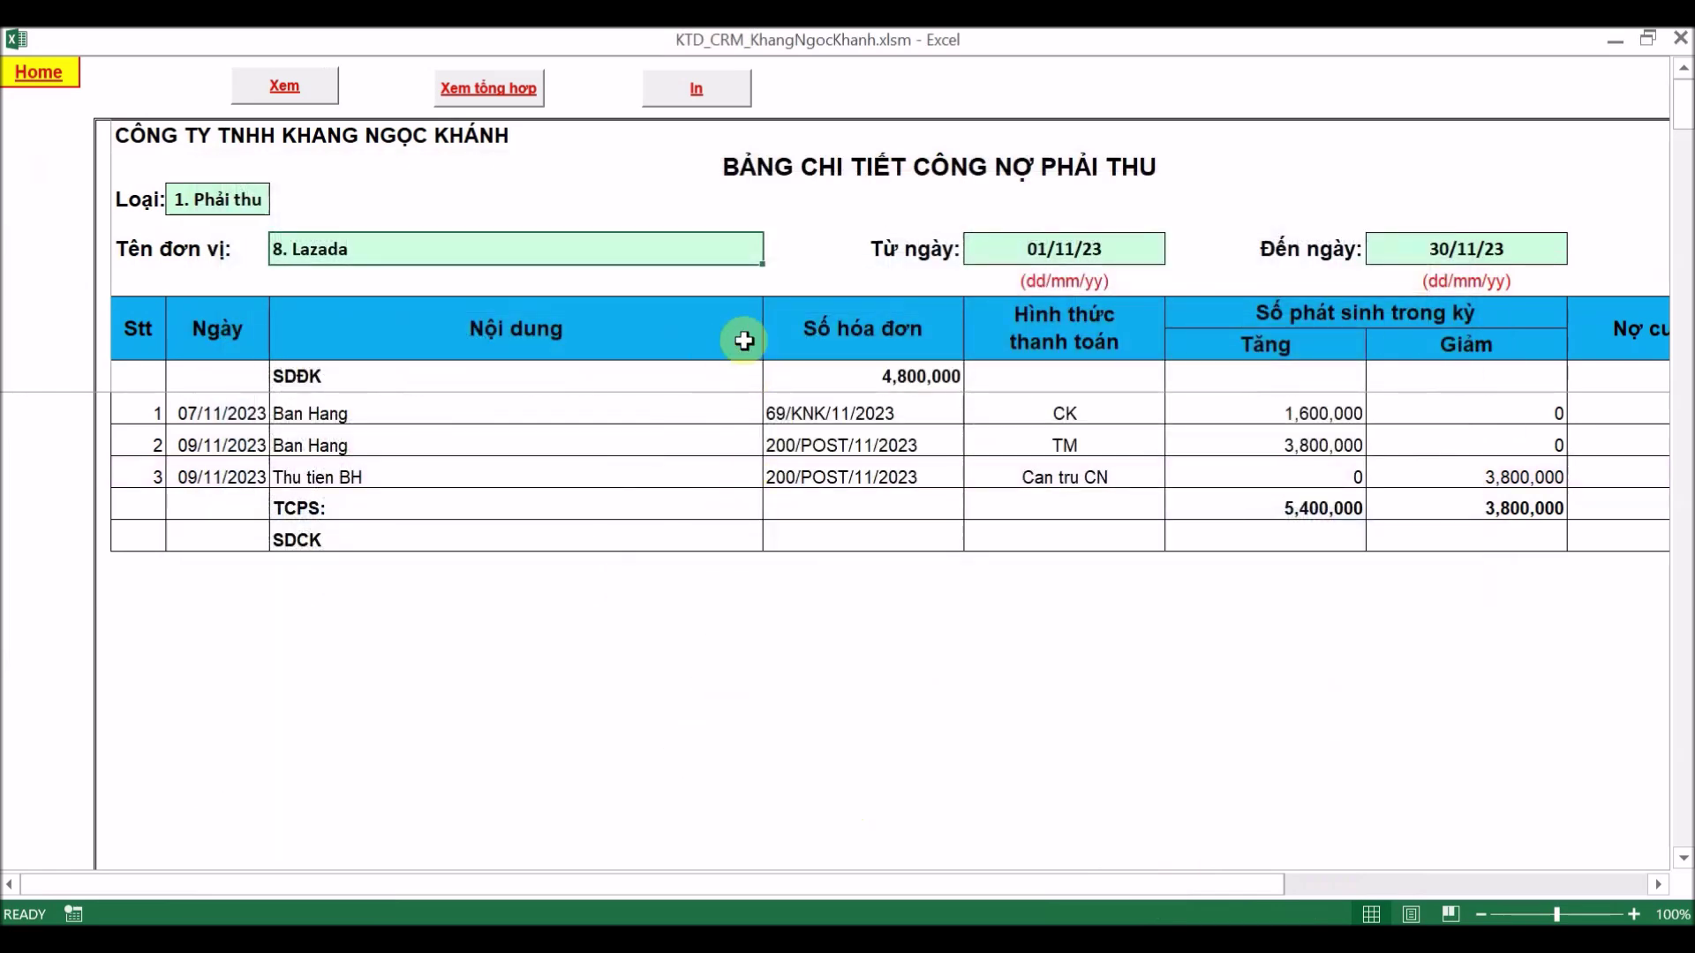
click(323, 100)
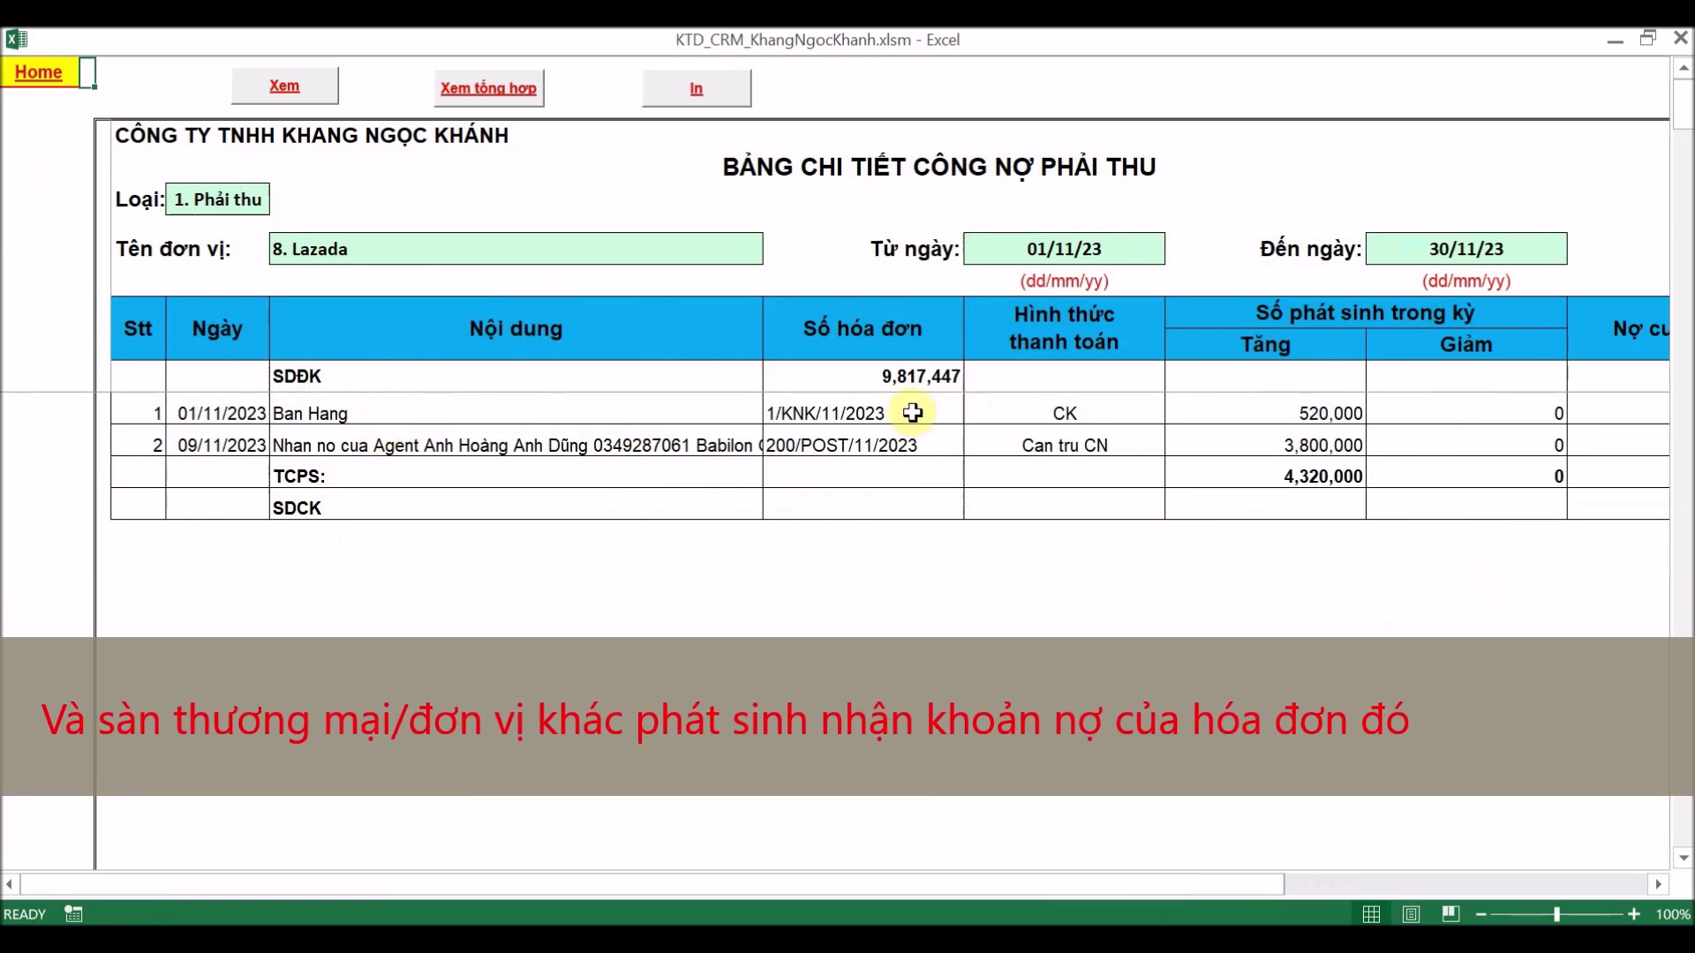
click(896, 446)
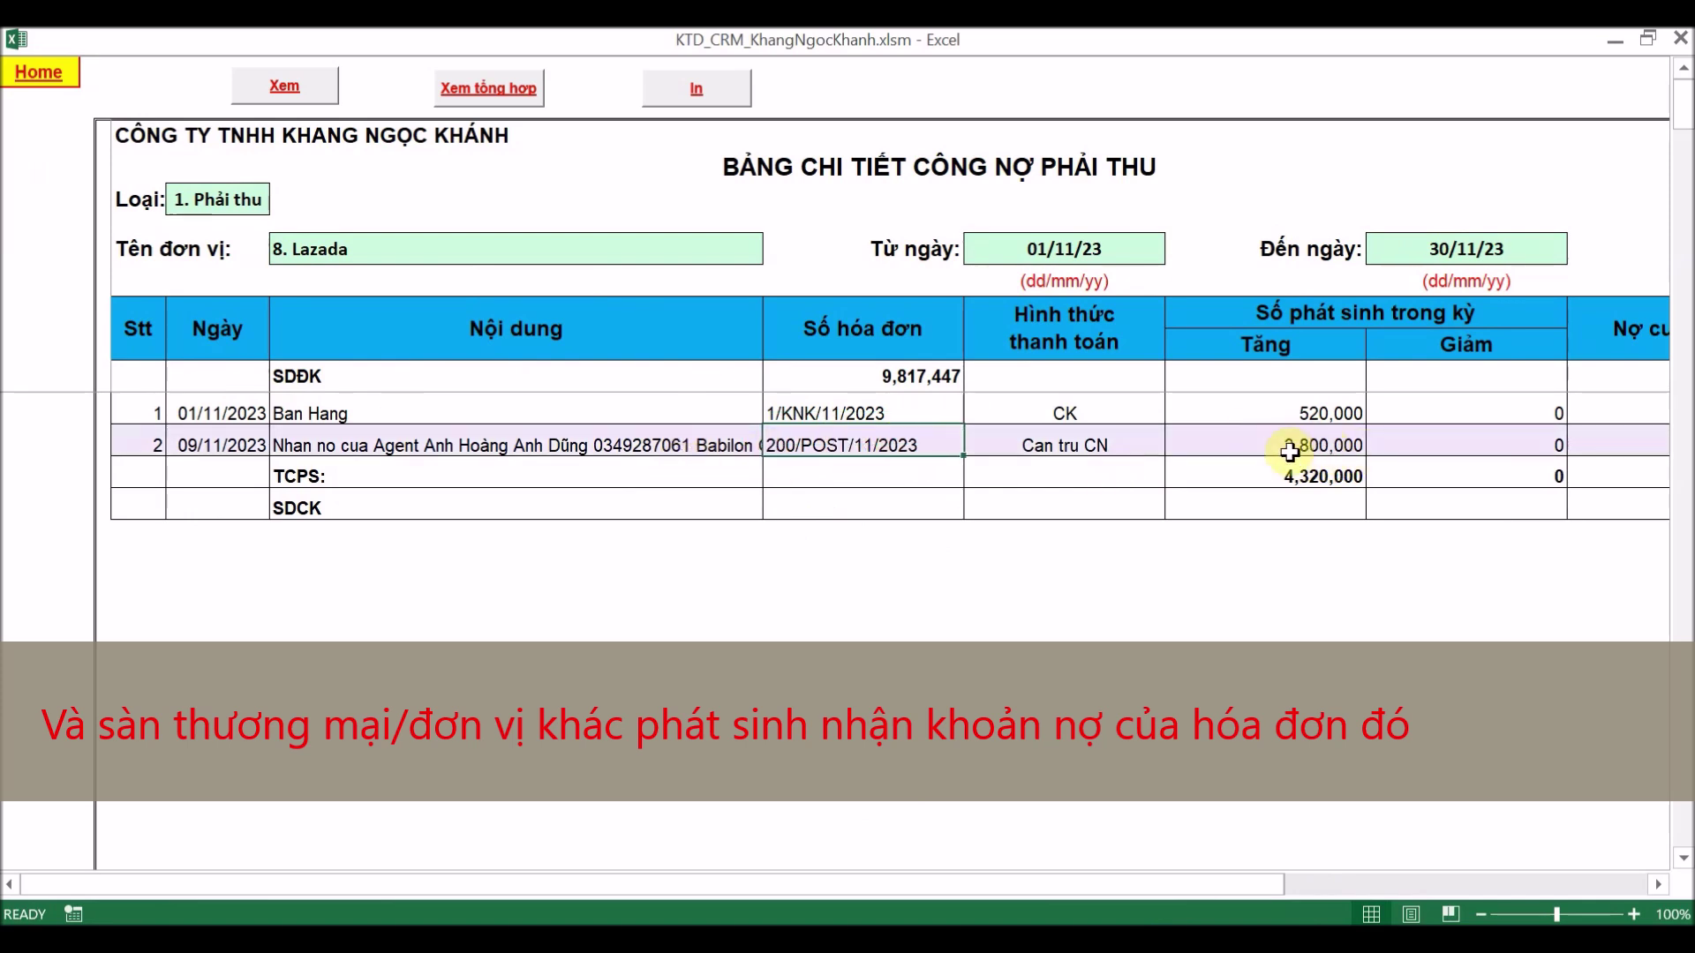
drag(1025, 888, 1203, 886)
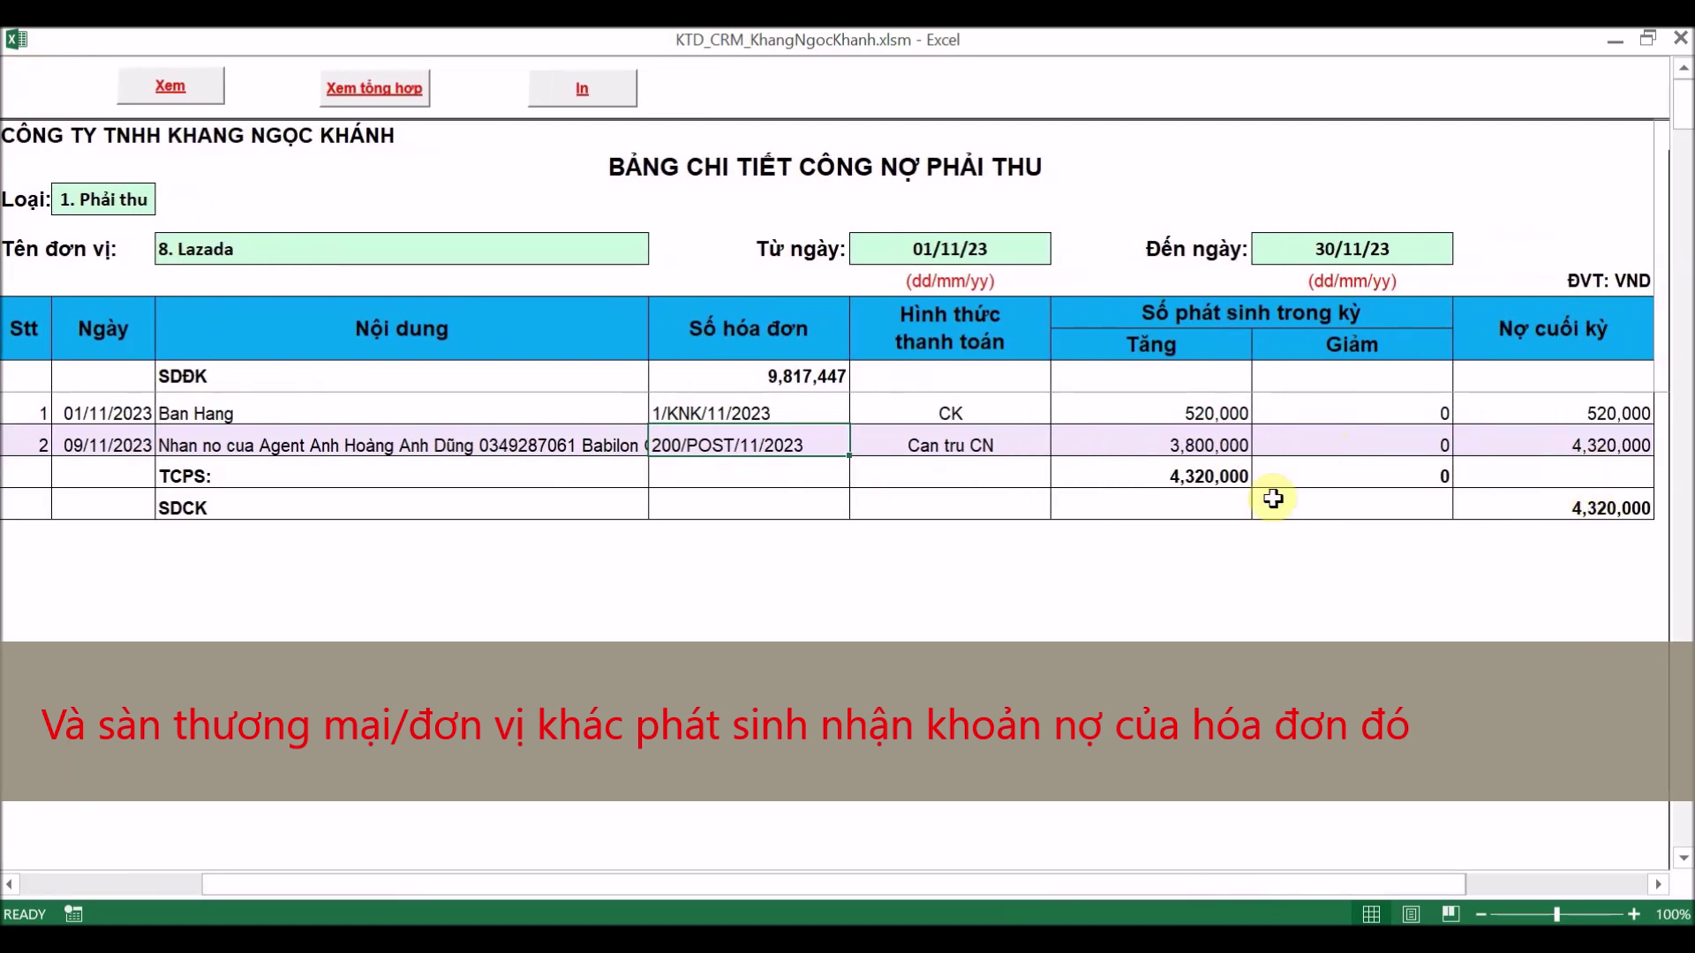
click(1201, 446)
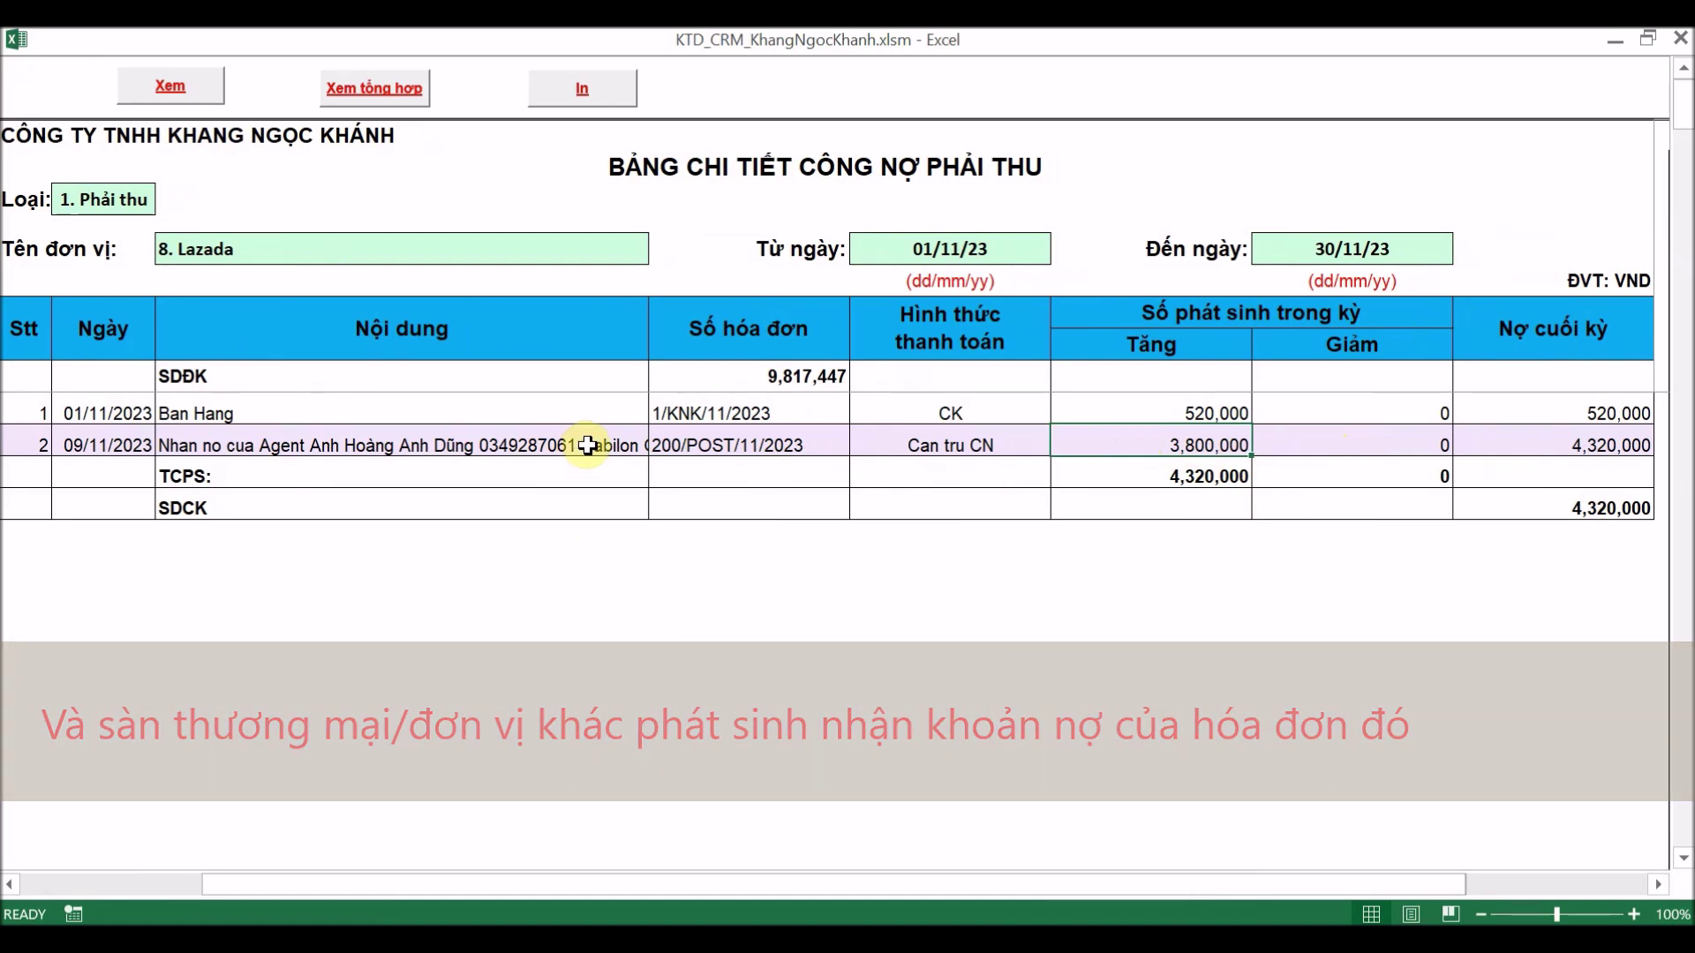
click(238, 448)
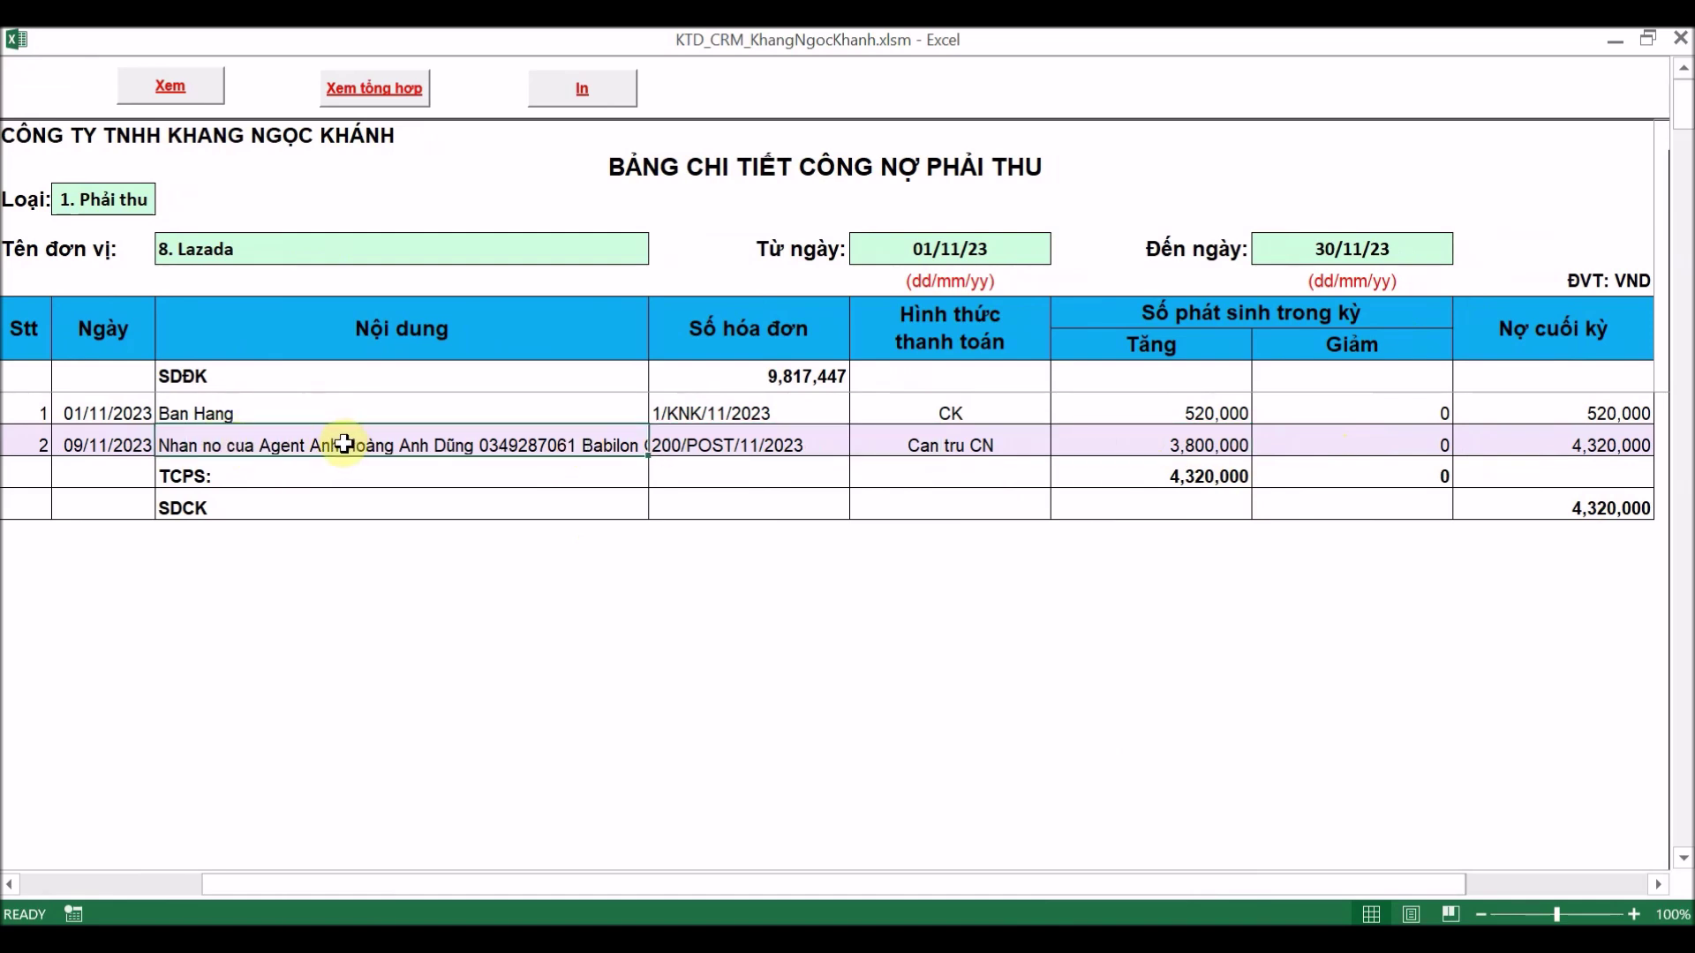